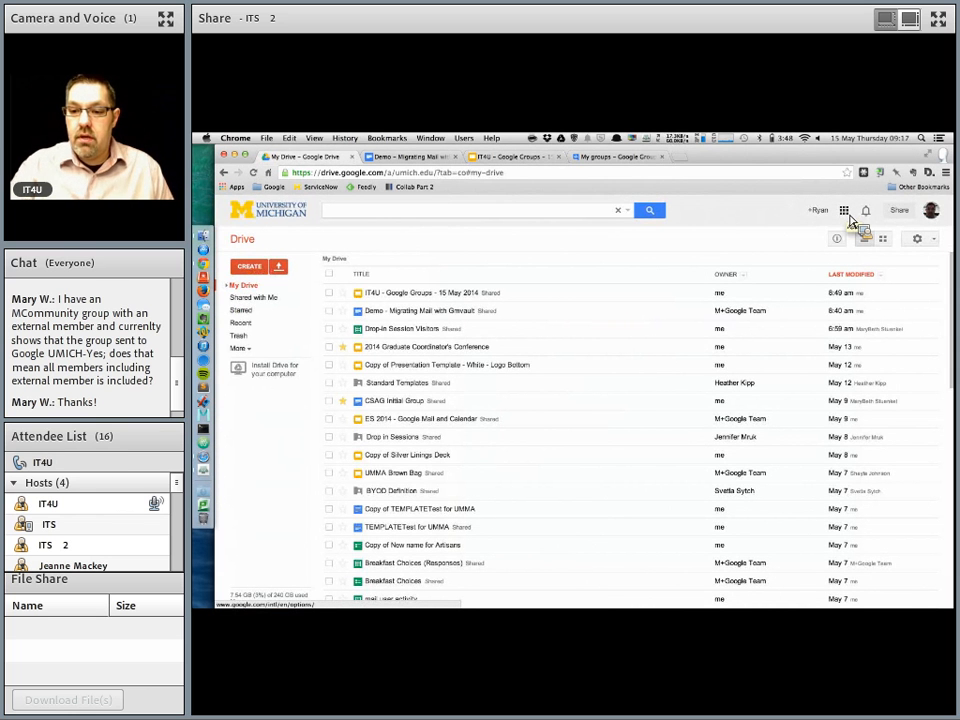
Step: Open Google Groups from the apps launcher and go to My groups
{"action": "left_click", "coordinate": [846, 213]}
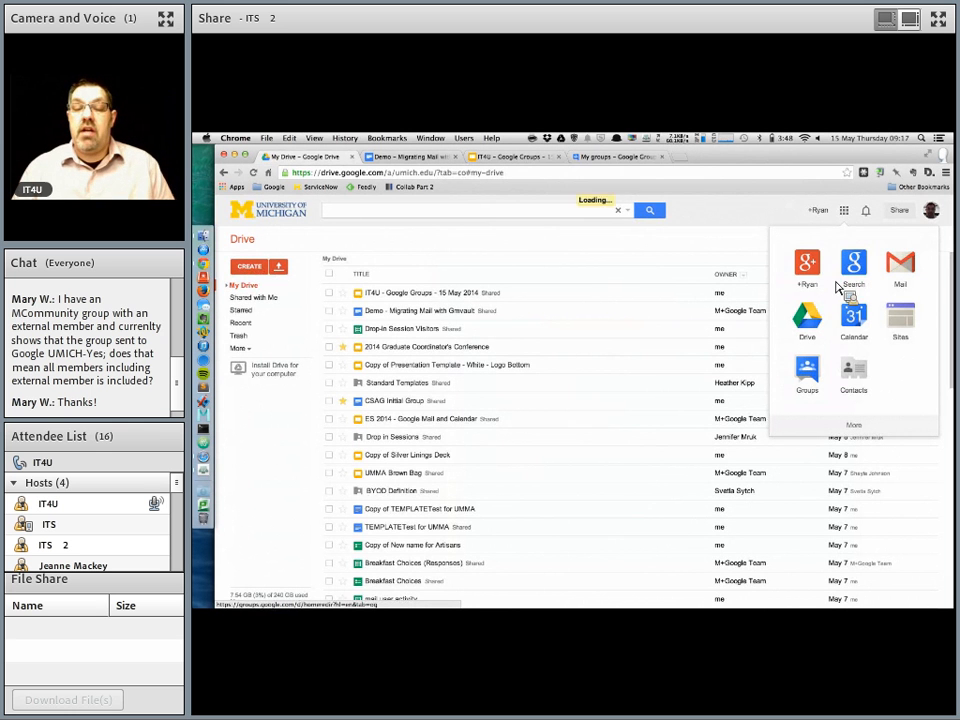
{"action": "left_click", "coordinate": [816, 377]}
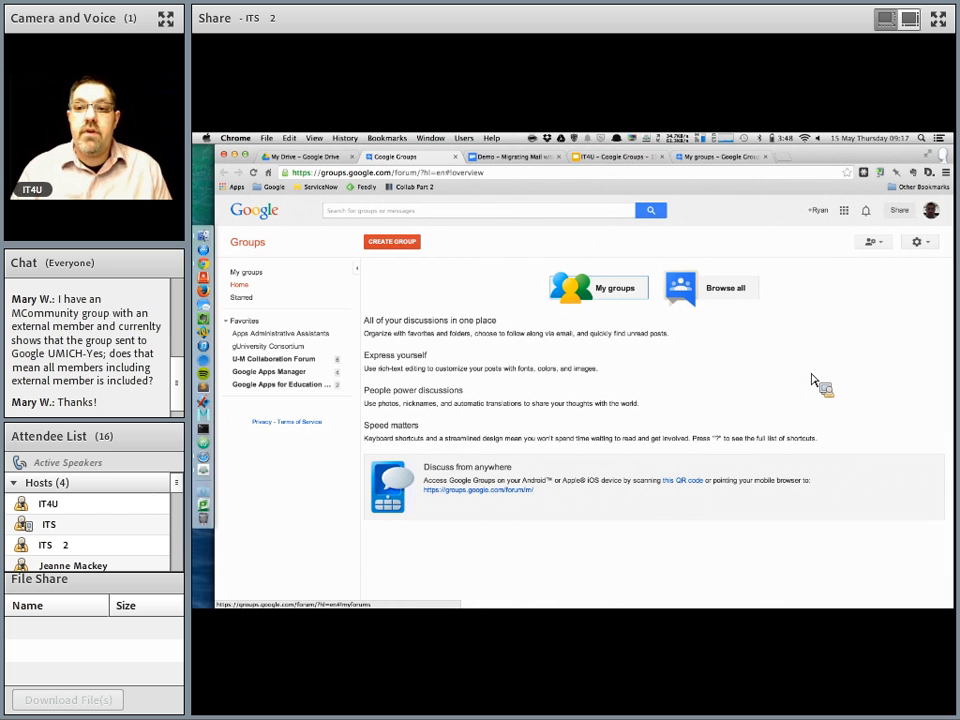
{"action": "left_click", "coordinate": [225, 321]}
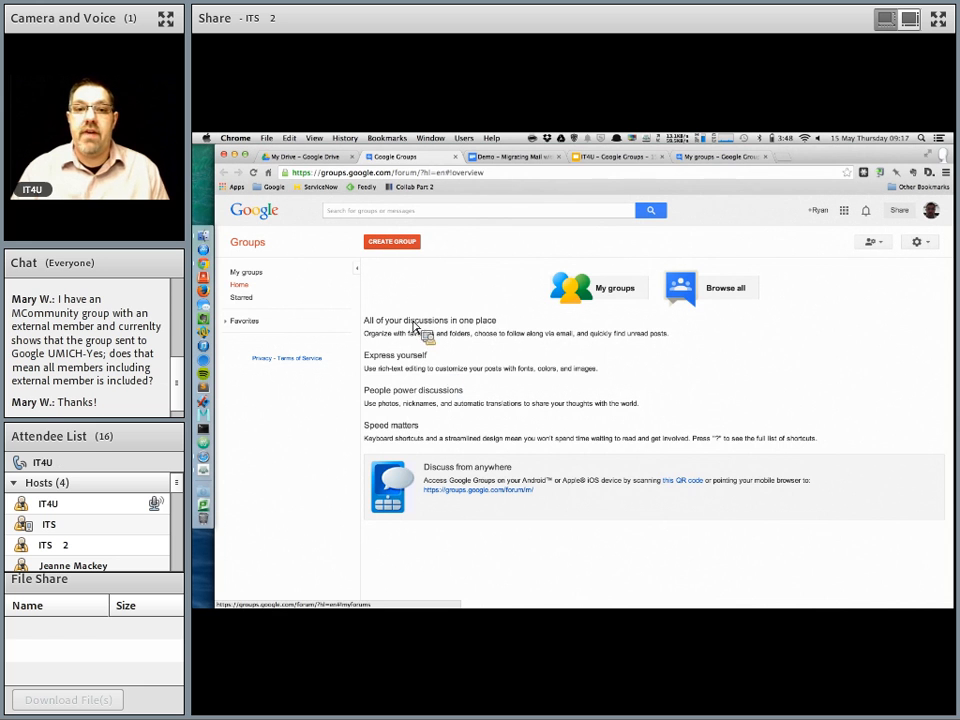
{"action": "left_click", "coordinate": [257, 279]}
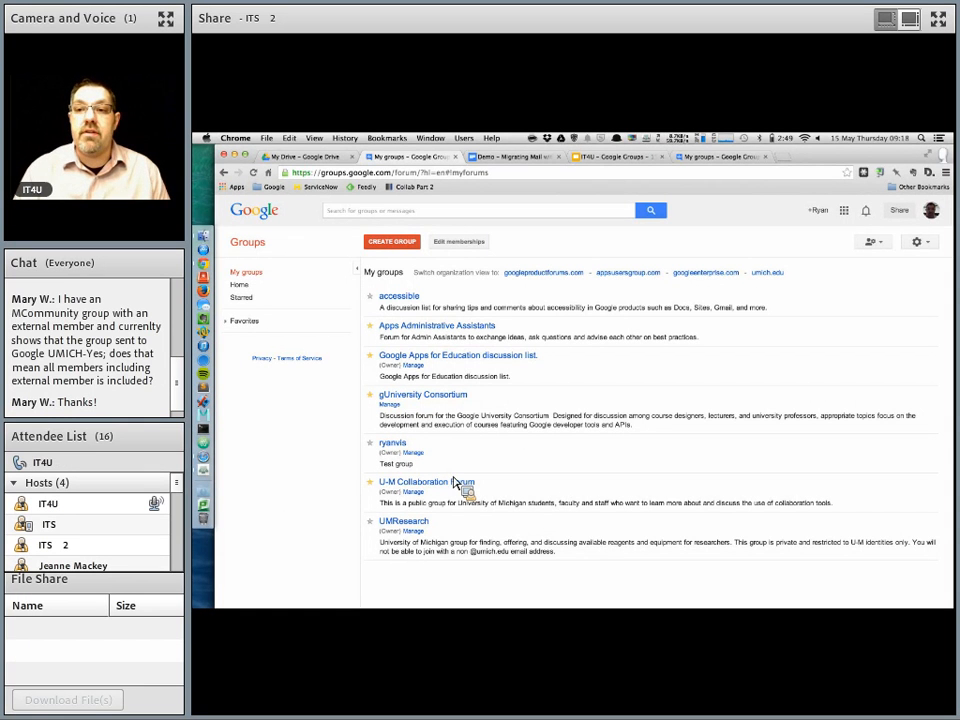
Step: Start creating a new group and name it IT4Udemo
{"action": "left_click", "coordinate": [379, 246]}
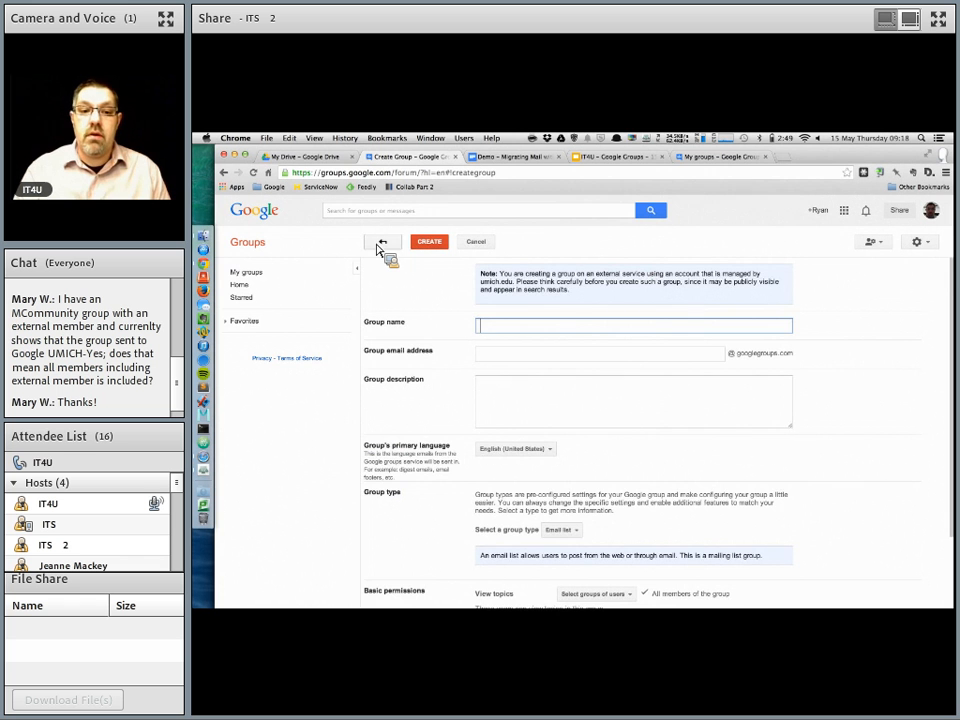
{"action": "scroll", "coordinate": [434, 327], "scroll_direction": "down", "scroll_amount": 1}
{"action": "scroll", "coordinate": [434, 327], "scroll_direction": "up", "scroll_amount": 1}
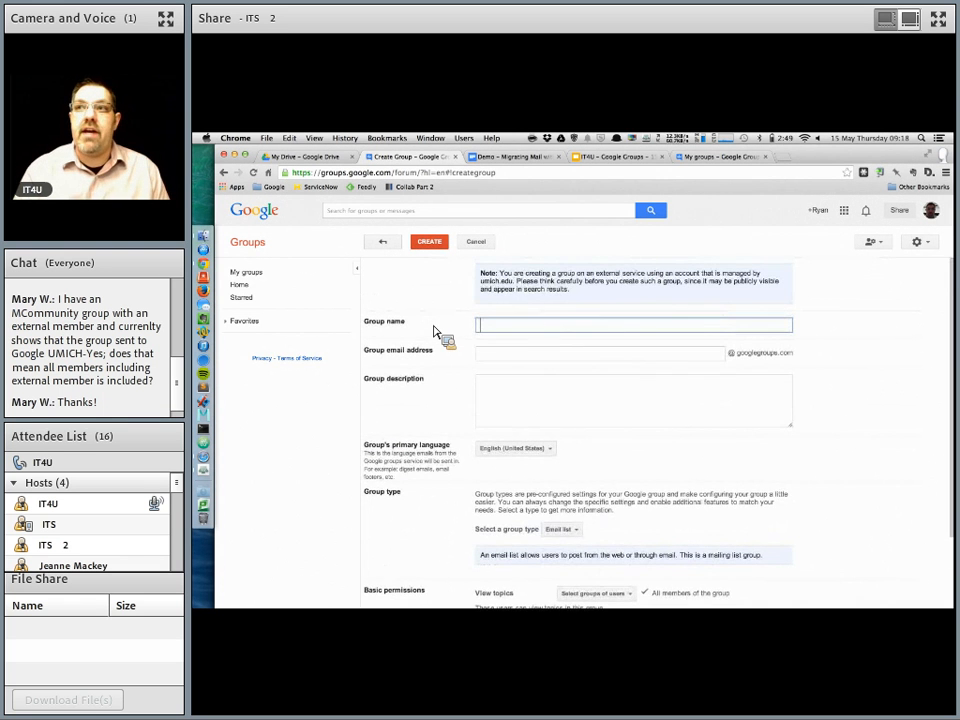
{"action": "type", "text": "it4u"}
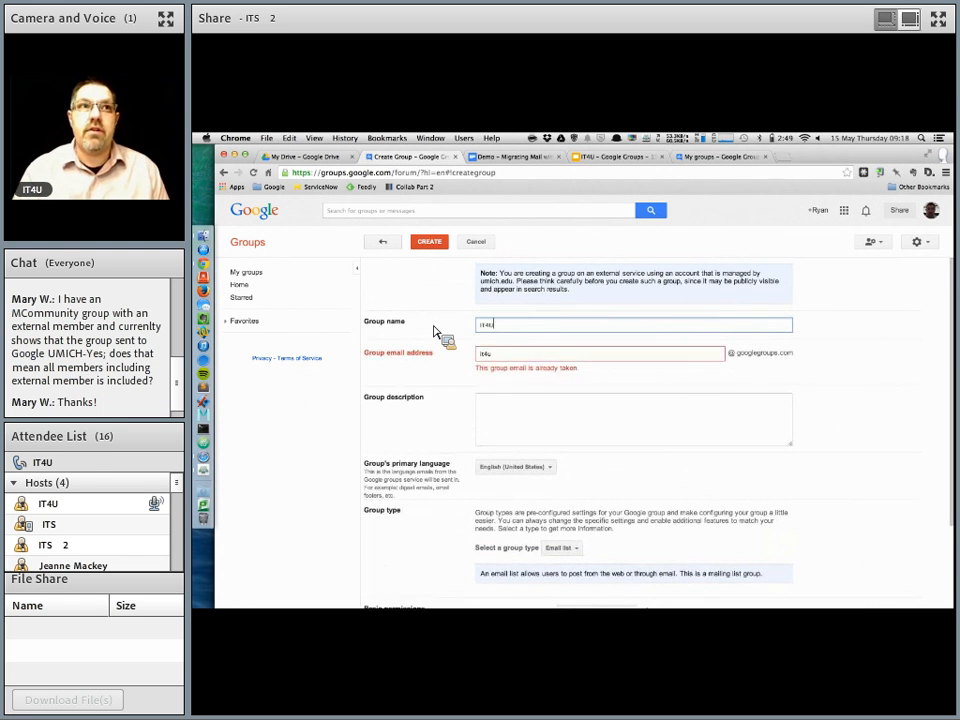
{"action": "type", "text": "demo"}
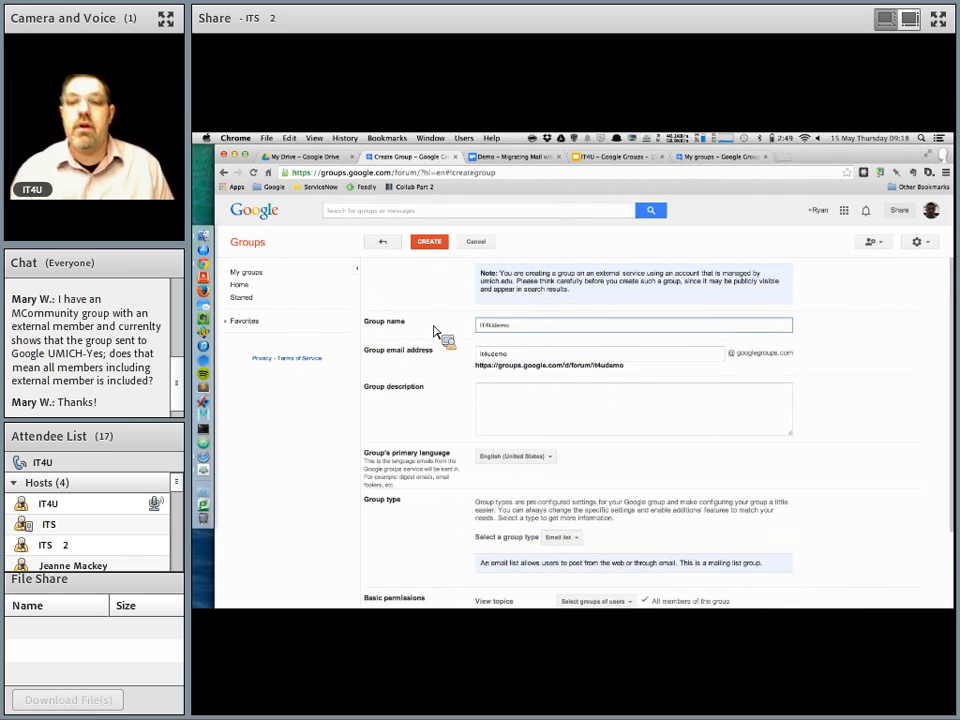
Step: Shorten the group name to IT4U, then re-add demo to the group email address and the group name
{"action": "left_click", "coordinate": [501, 355]}
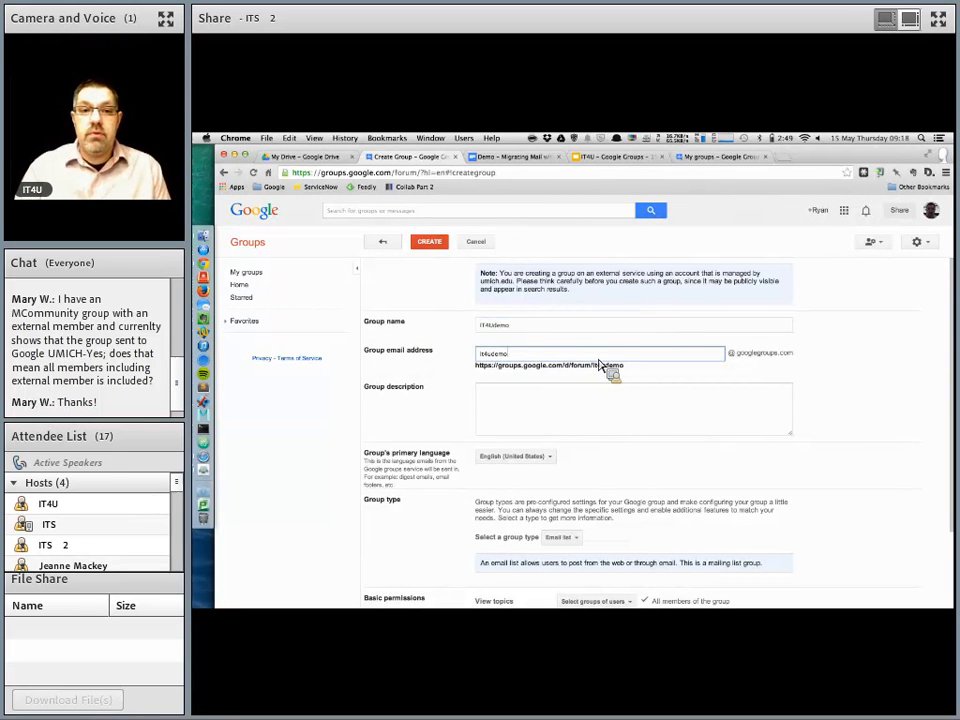
{"action": "left_click", "coordinate": [523, 327]}
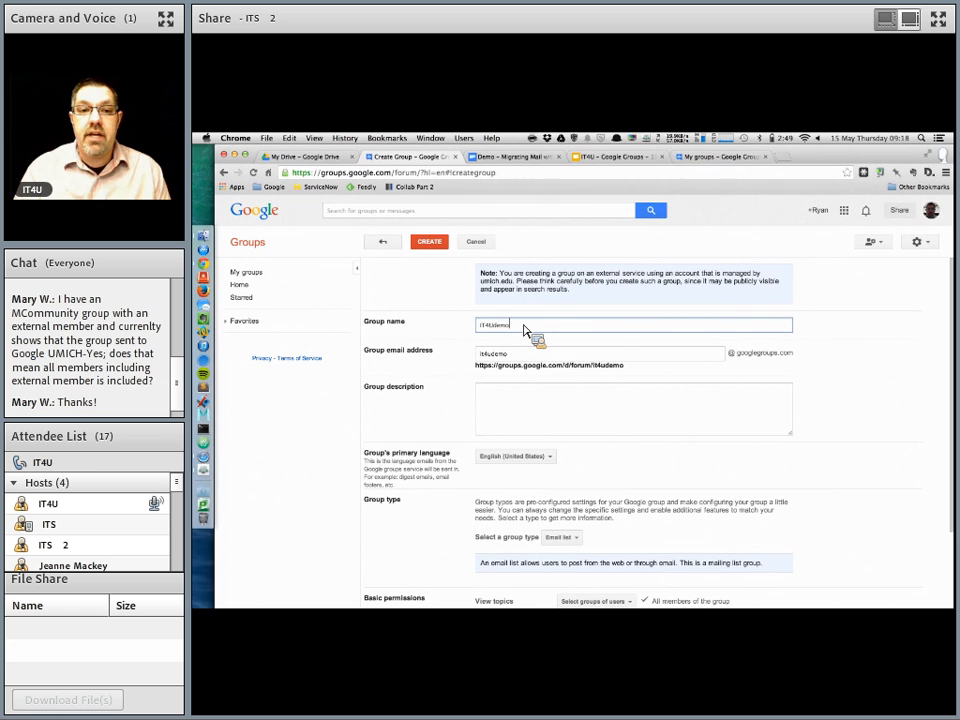
{"action": "key", "text": "BackSpace"}
{"action": "key", "text": "BackSpace"}
{"action": "key", "text": "BackSpace"}
{"action": "key", "text": "BackSpace"}
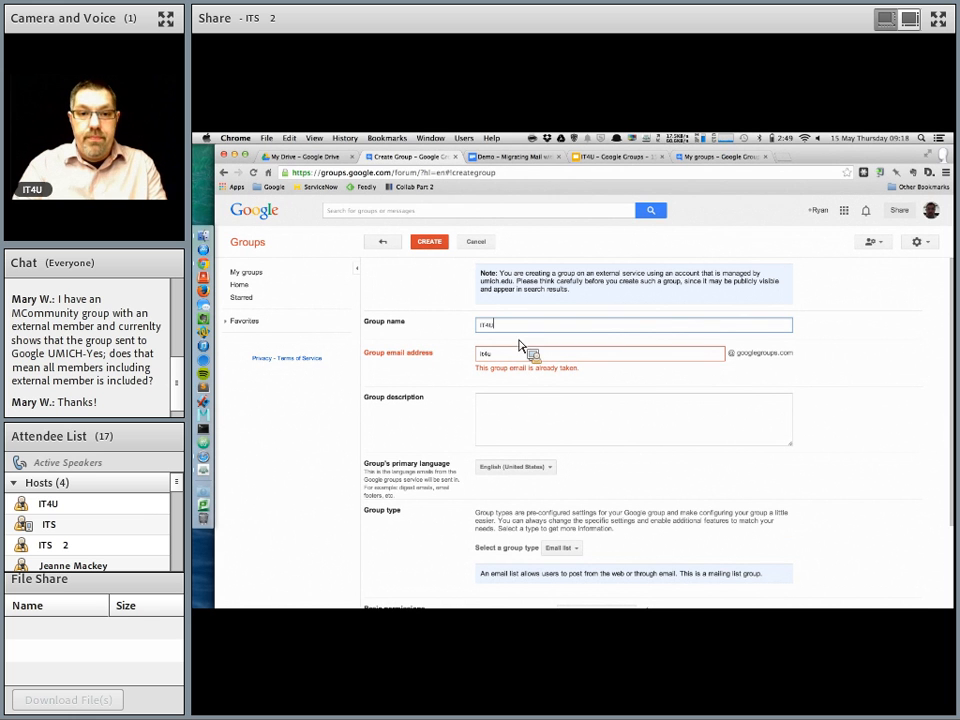
{"action": "left_click", "coordinate": [505, 356]}
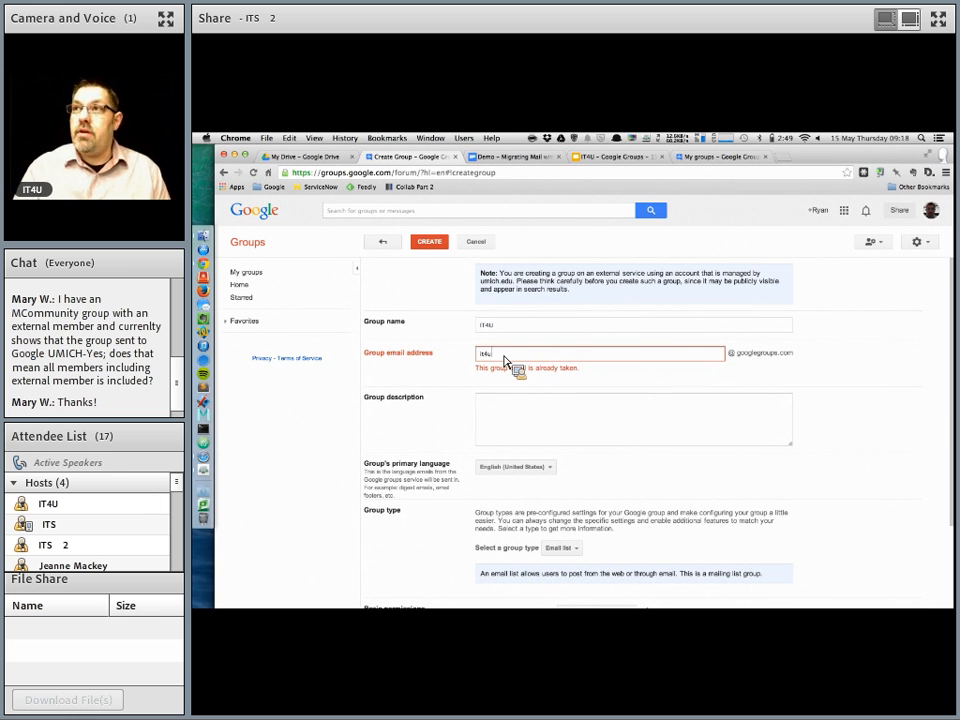
{"action": "type", "text": "demo"}
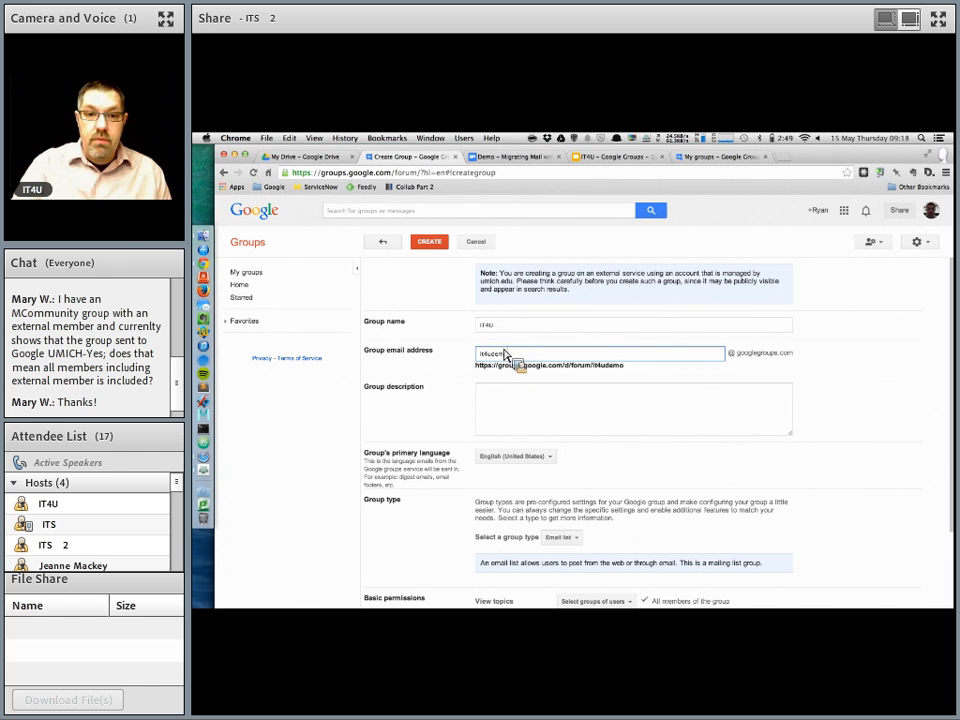
{"action": "left_click", "coordinate": [511, 331]}
{"action": "type", "text": "demo"}
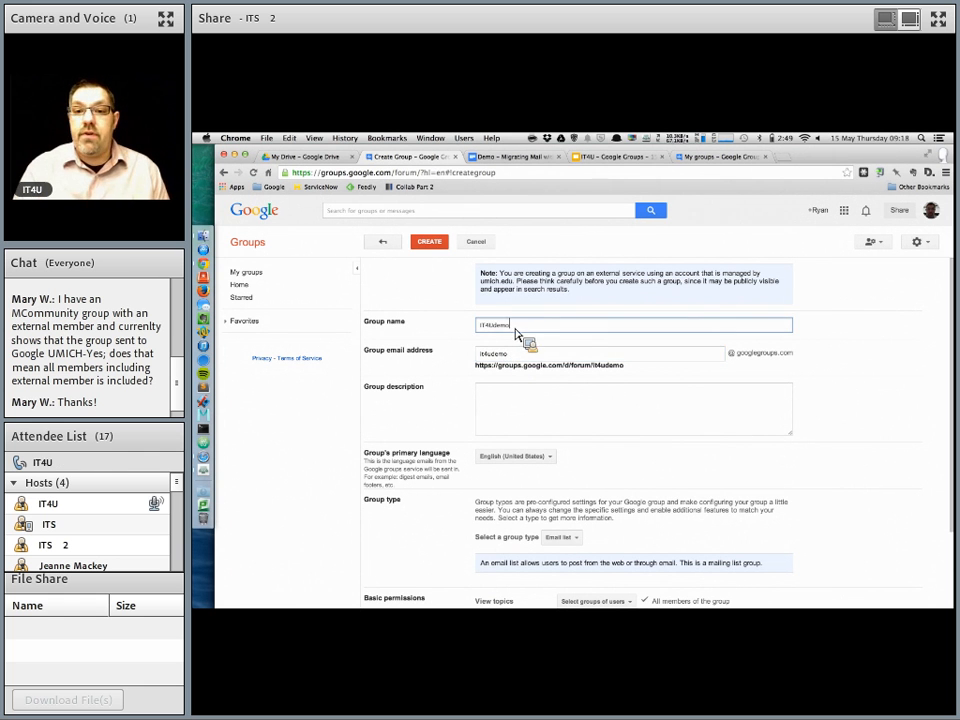
Step: Enter the group description "This is just a demo"
{"action": "left_click", "coordinate": [577, 417]}
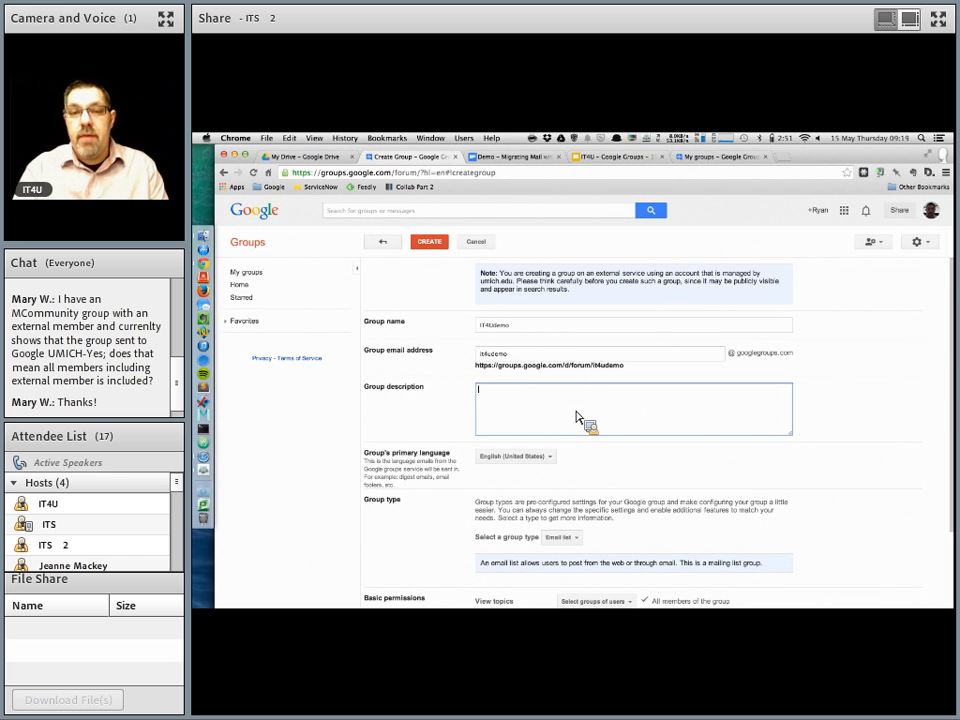
{"action": "type", "text": "This "}
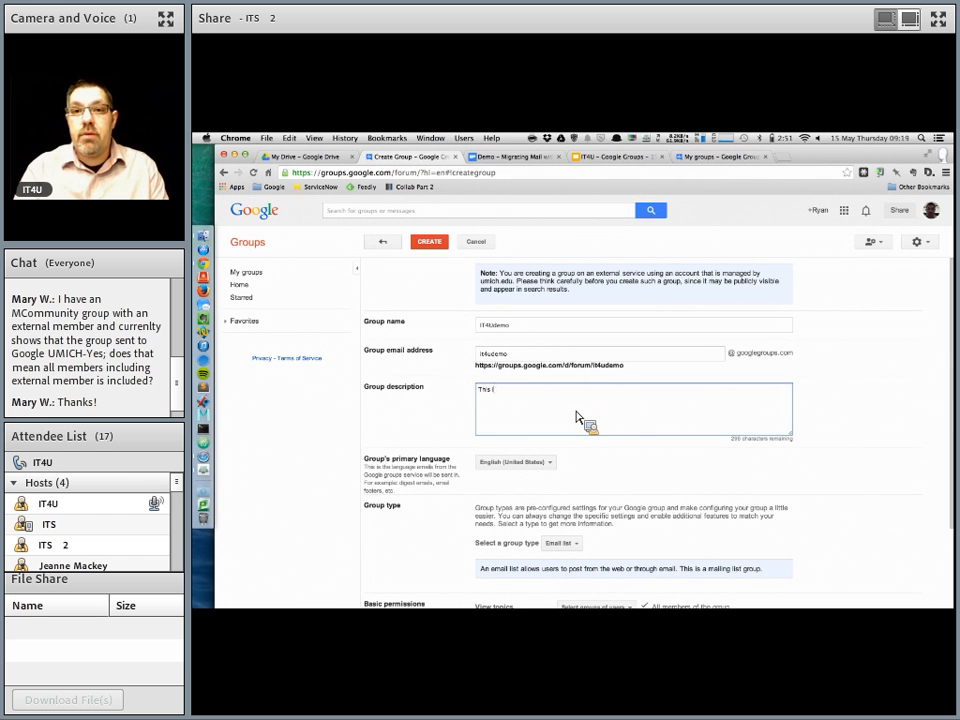
{"action": "type", "text": "is just a demo"}
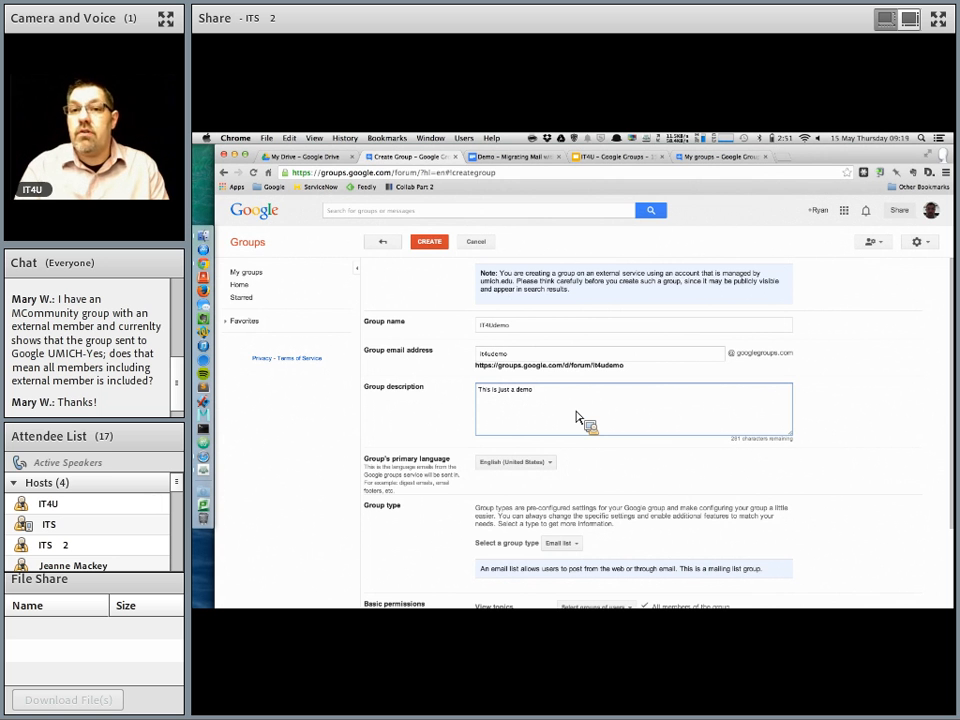
Step: Set the group type to Web forum
{"action": "scroll", "coordinate": [490, 368], "scroll_direction": "down", "scroll_amount": 1}
{"action": "scroll", "coordinate": [470, 400], "scroll_direction": "down", "scroll_amount": 2}
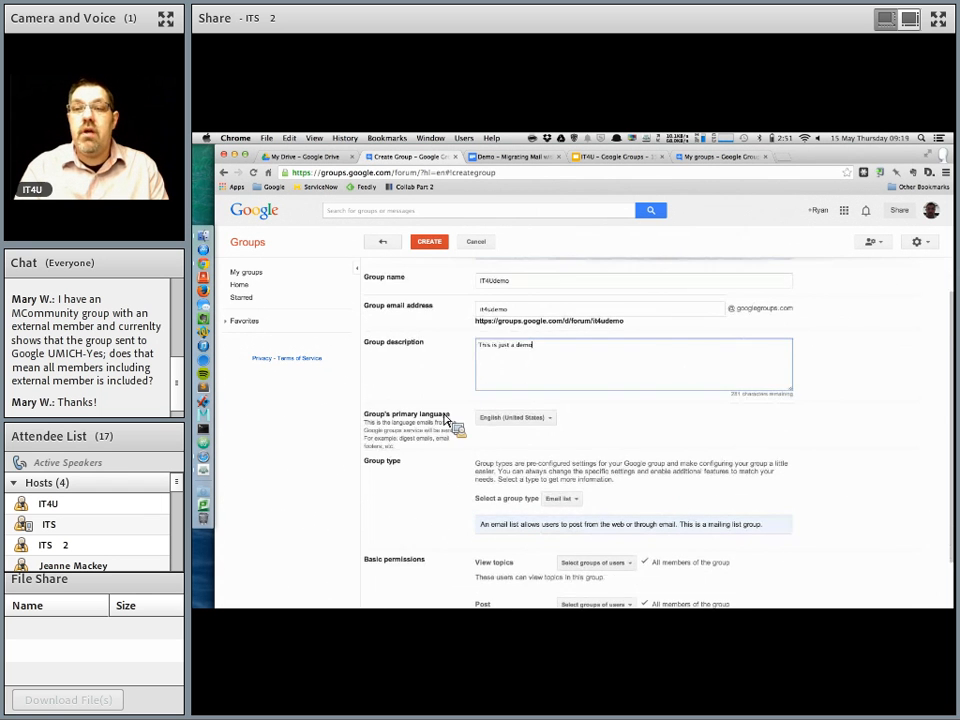
{"action": "scroll", "coordinate": [471, 408], "scroll_direction": "down", "scroll_amount": 3}
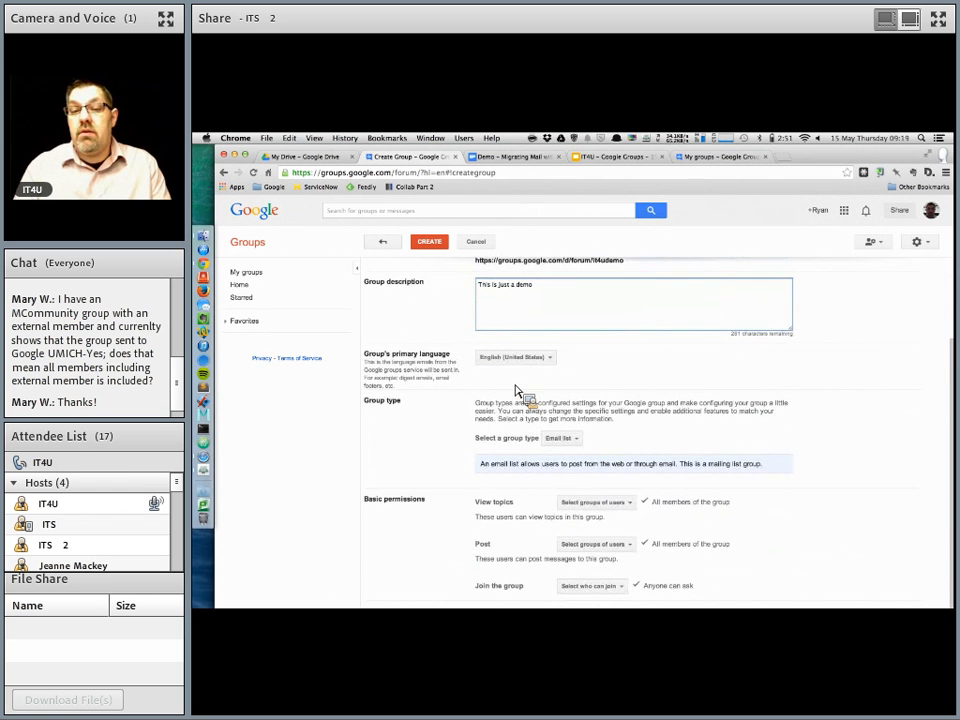
{"action": "scroll", "coordinate": [438, 393], "scroll_direction": "down", "scroll_amount": 1}
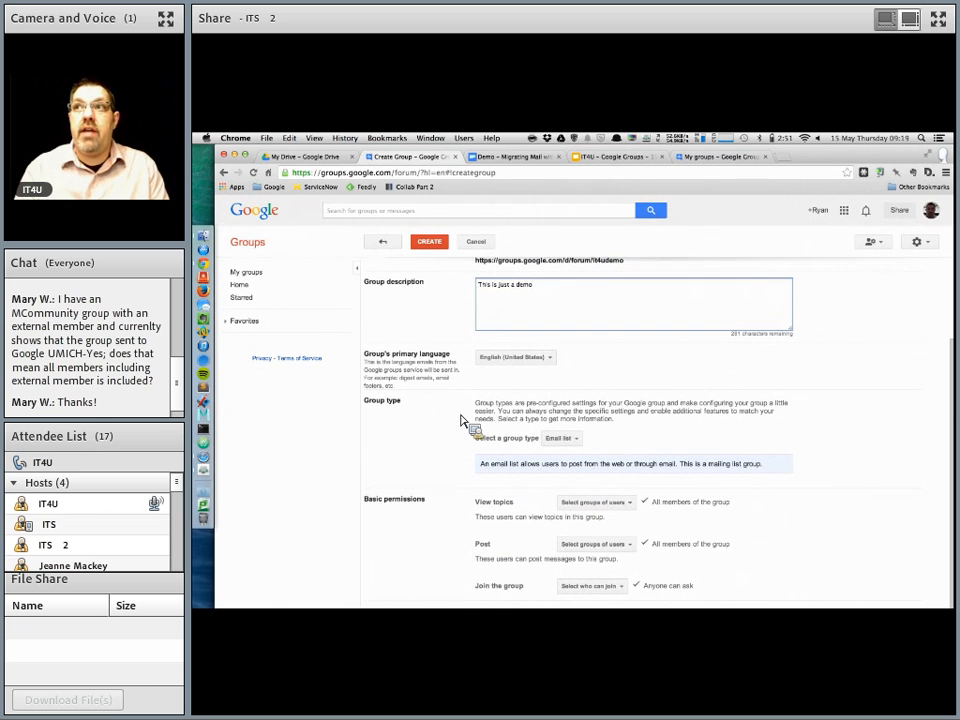
{"action": "left_click", "coordinate": [565, 438]}
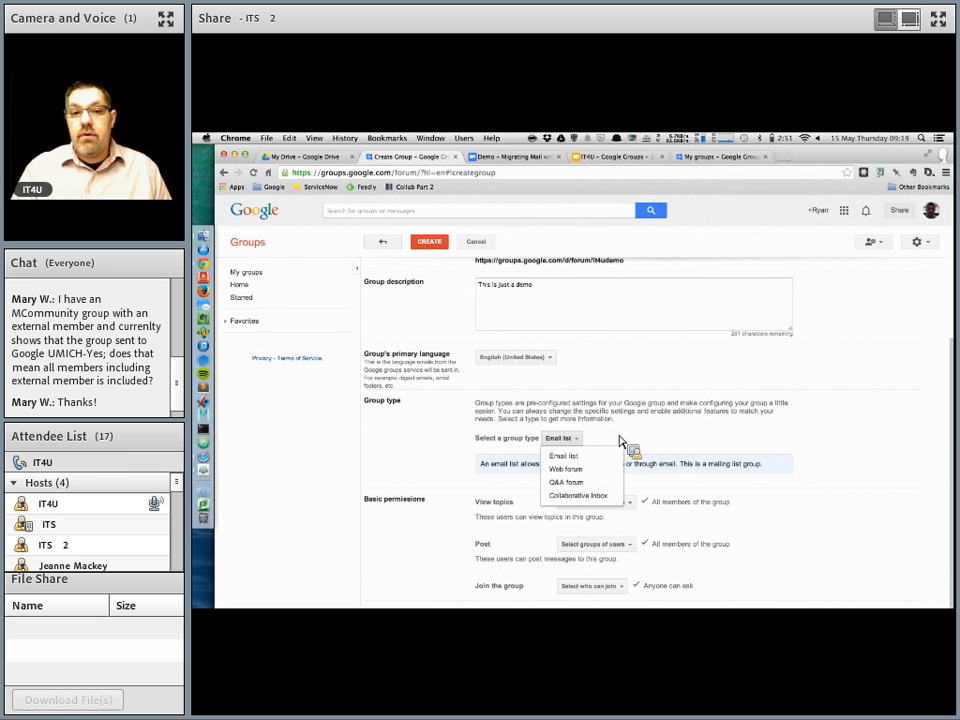
{"action": "left_click", "coordinate": [599, 470]}
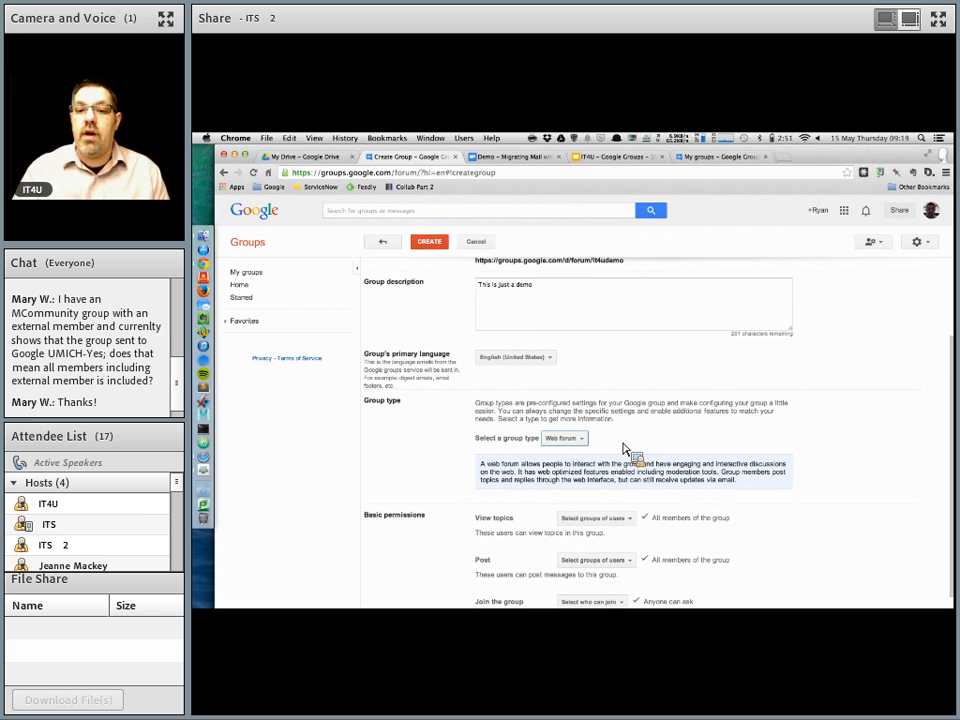
Step: Create the group, entering the verification characters shown in the CAPTCHA to continue
{"action": "scroll", "coordinate": [623, 443], "scroll_direction": "down", "scroll_amount": 1}
{"action": "scroll", "coordinate": [625, 441], "scroll_direction": "down", "scroll_amount": 1}
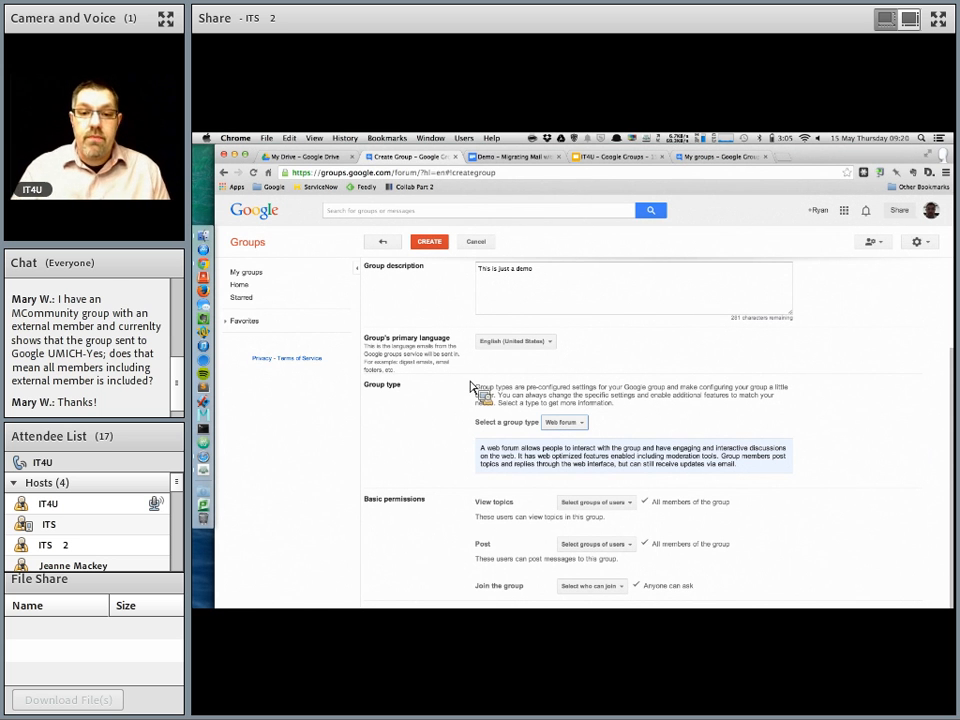
{"action": "left_click", "coordinate": [440, 247]}
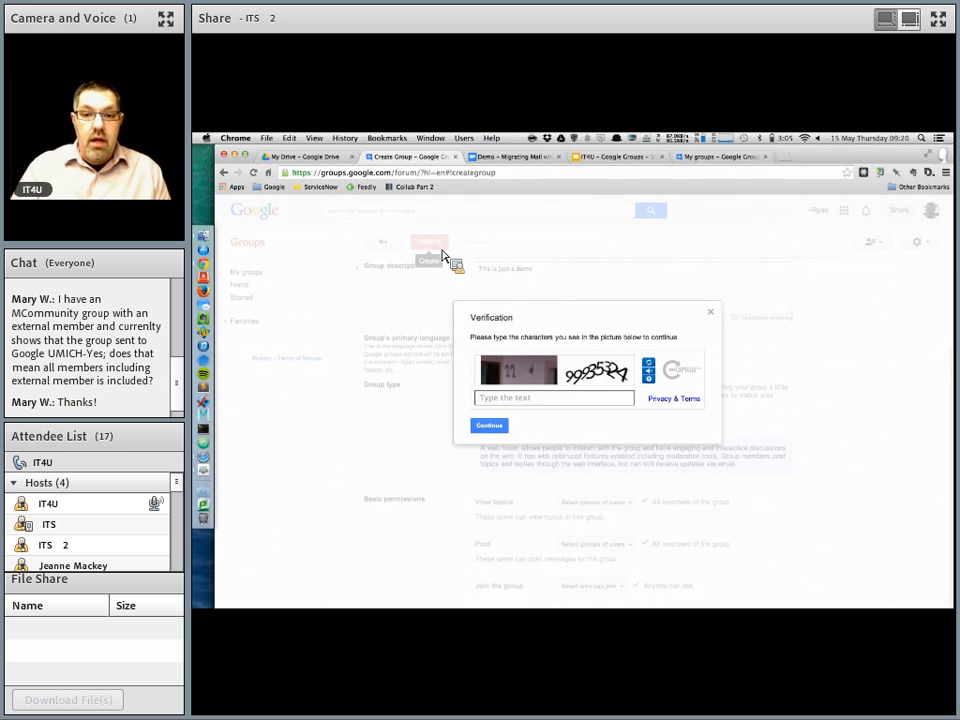
{"action": "type", "text": "22 "}
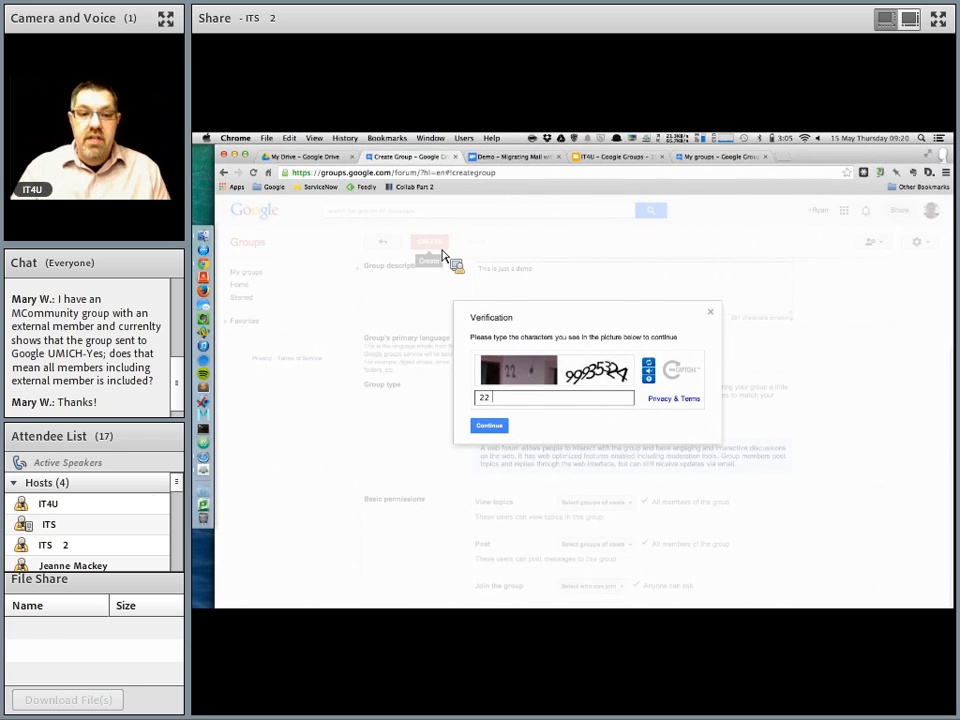
{"action": "type", "text": "9993"}
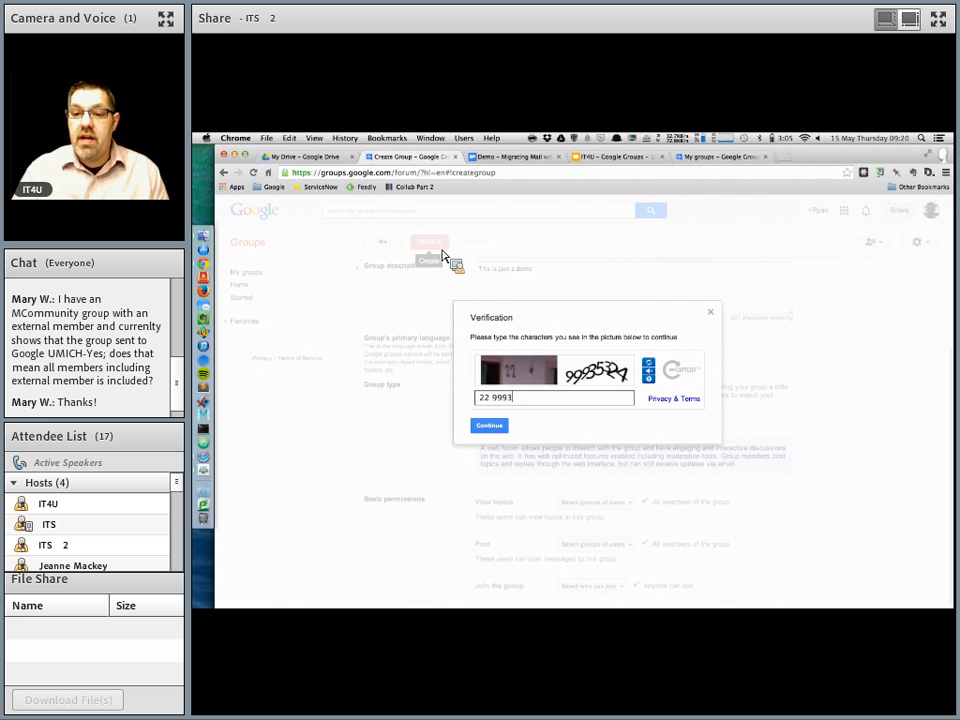
{"action": "type", "text": "5324"}
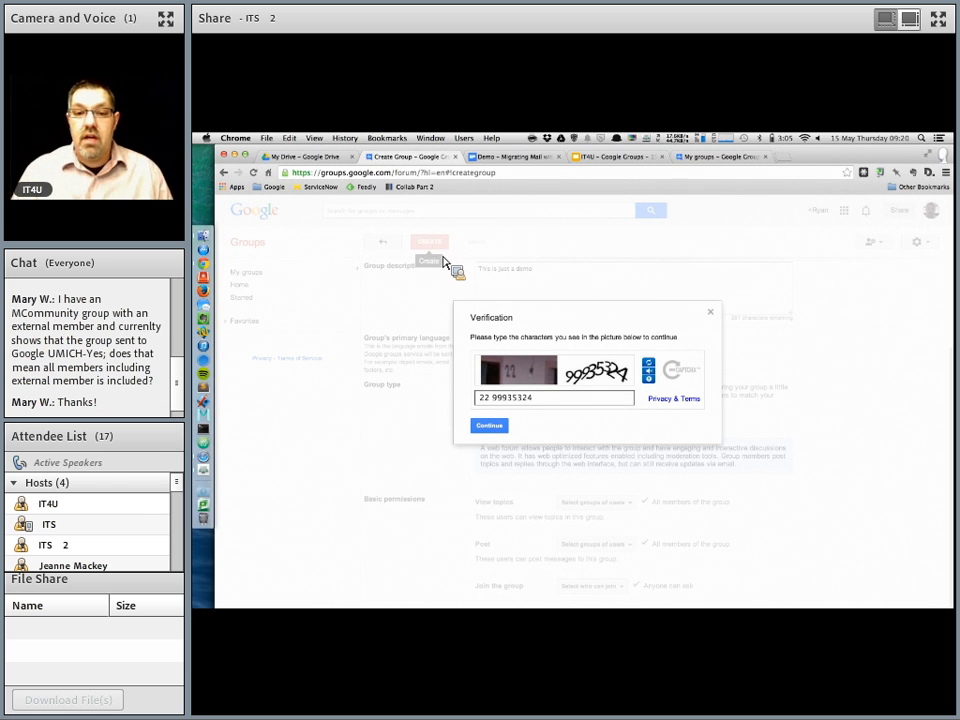
{"action": "left_click", "coordinate": [490, 426]}
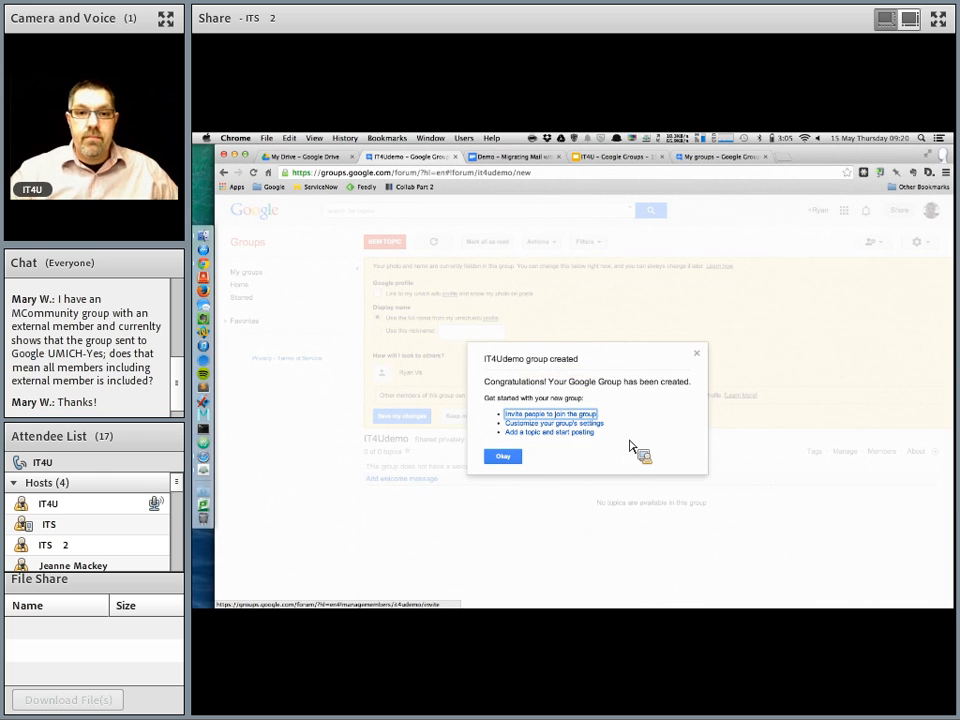
Step: Close the creation dialog, link your umich.edu profile to the group, and save the changes
{"action": "left_click", "coordinate": [503, 457]}
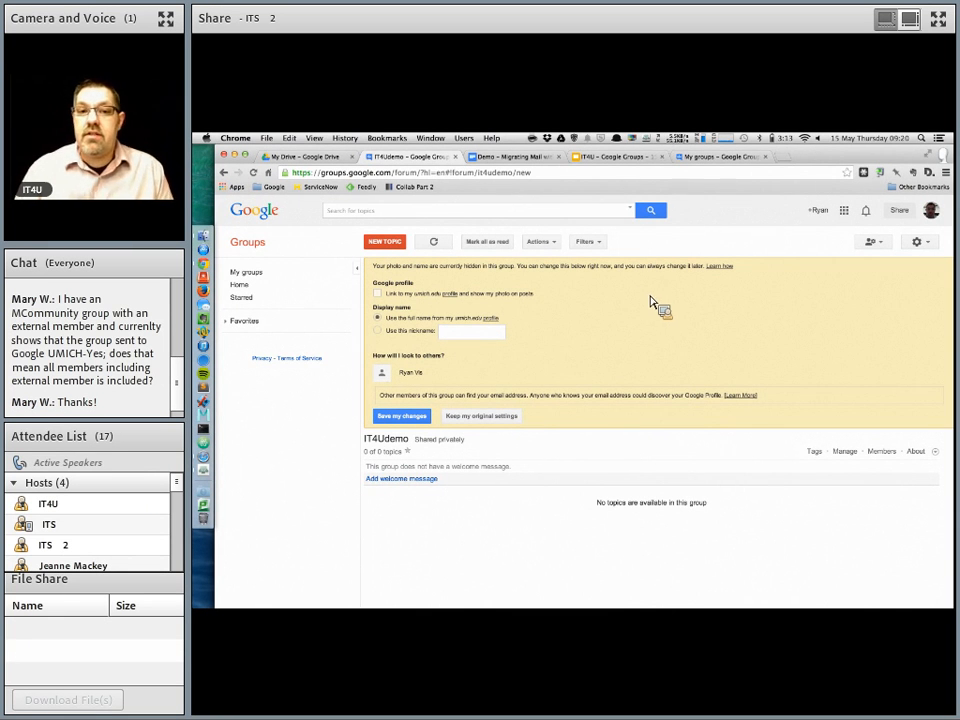
{"action": "left_click", "coordinate": [378, 294]}
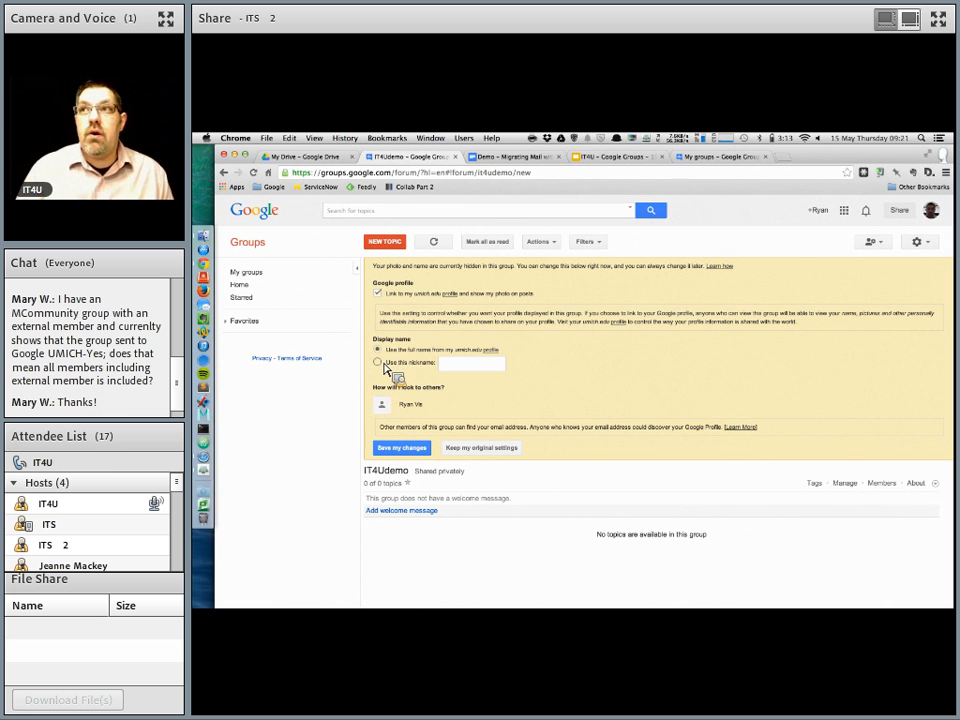
{"action": "left_click", "coordinate": [405, 450]}
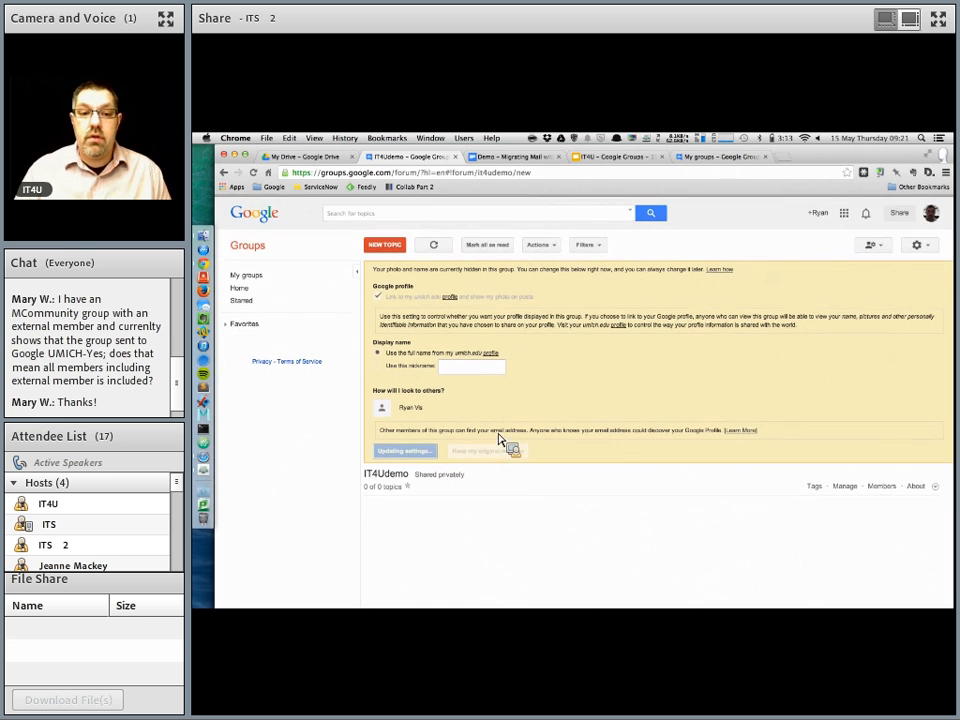
Step: Return to My groups and open member management for the ryanvis group
{"action": "left_click", "coordinate": [262, 293]}
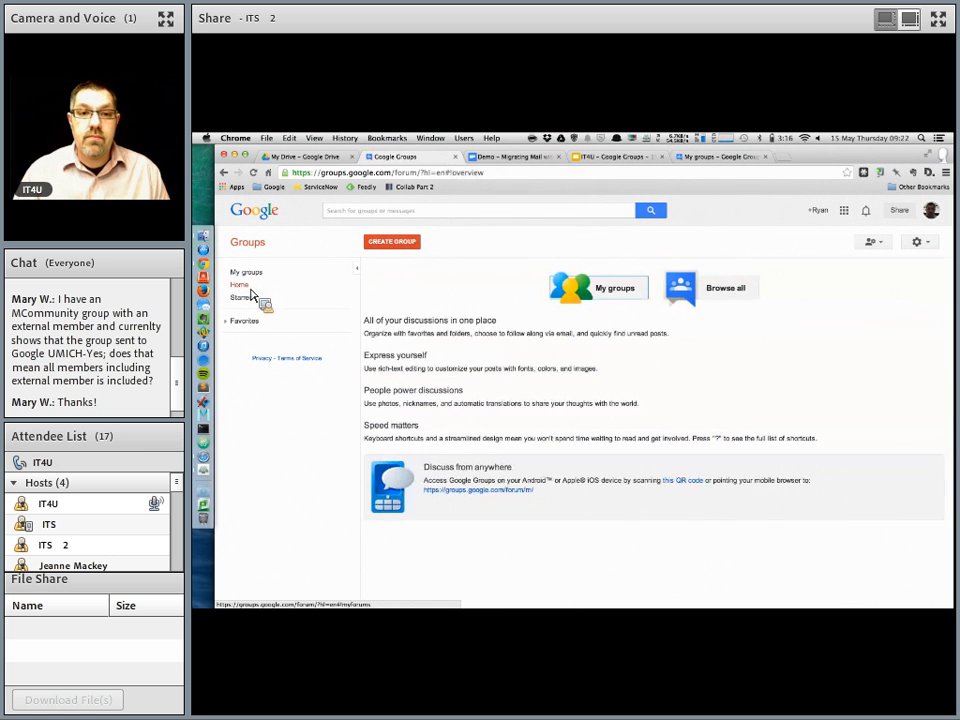
{"action": "left_click", "coordinate": [251, 273]}
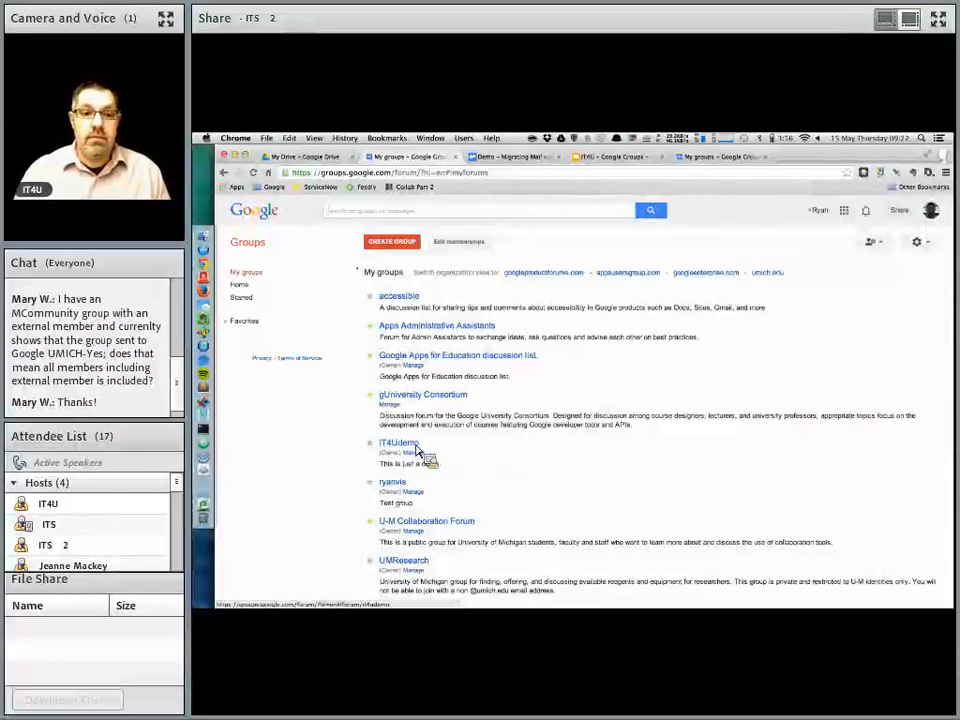
{"action": "scroll", "coordinate": [418, 450], "scroll_direction": "down", "scroll_amount": 1}
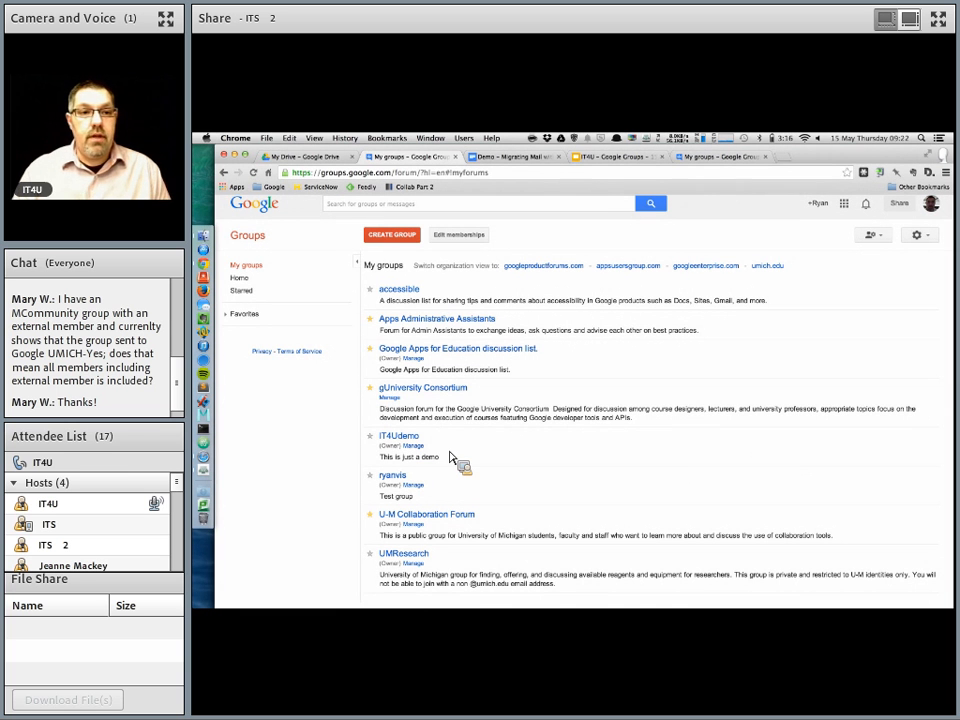
{"action": "left_click", "coordinate": [416, 448]}
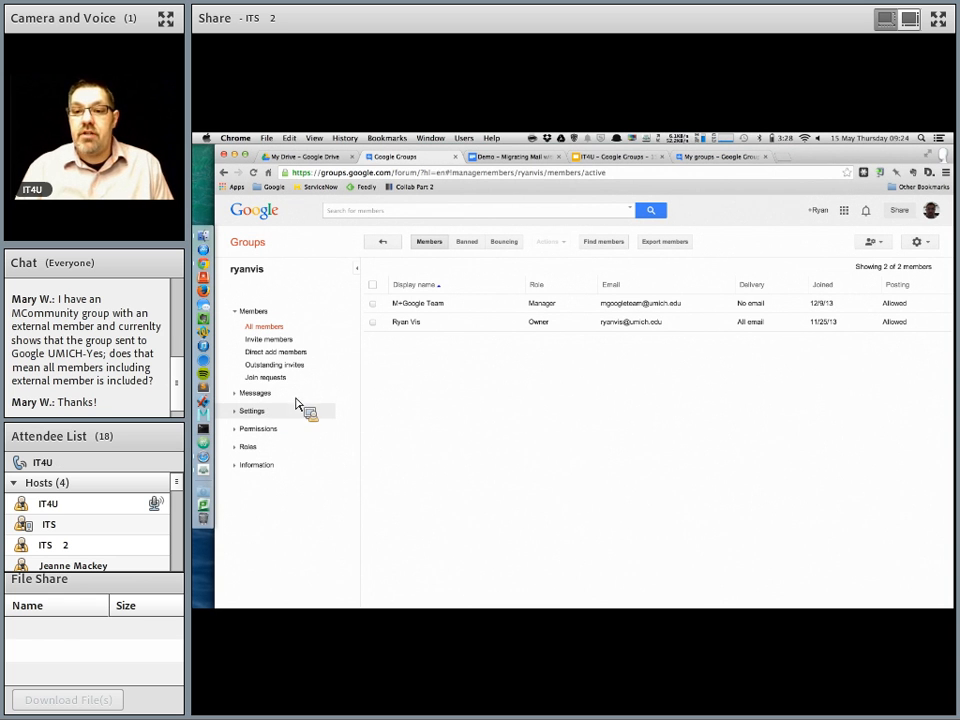
Step: Set the group's email subject prefix to [ryanvis %d] in the email options and save the settings
{"action": "left_click", "coordinate": [247, 416]}
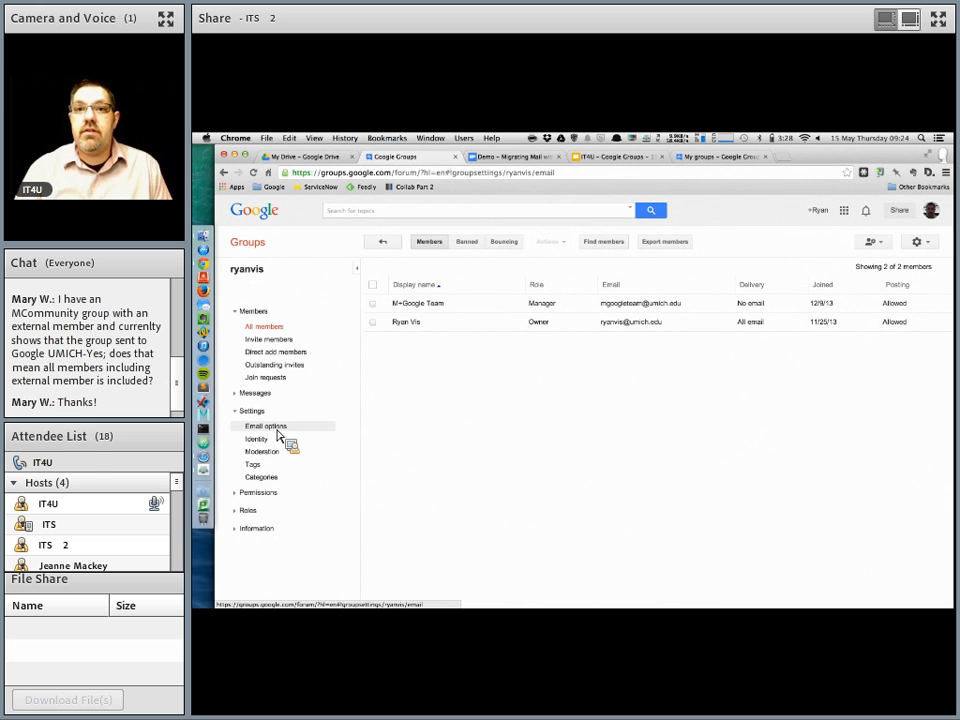
{"action": "left_click", "coordinate": [279, 428]}
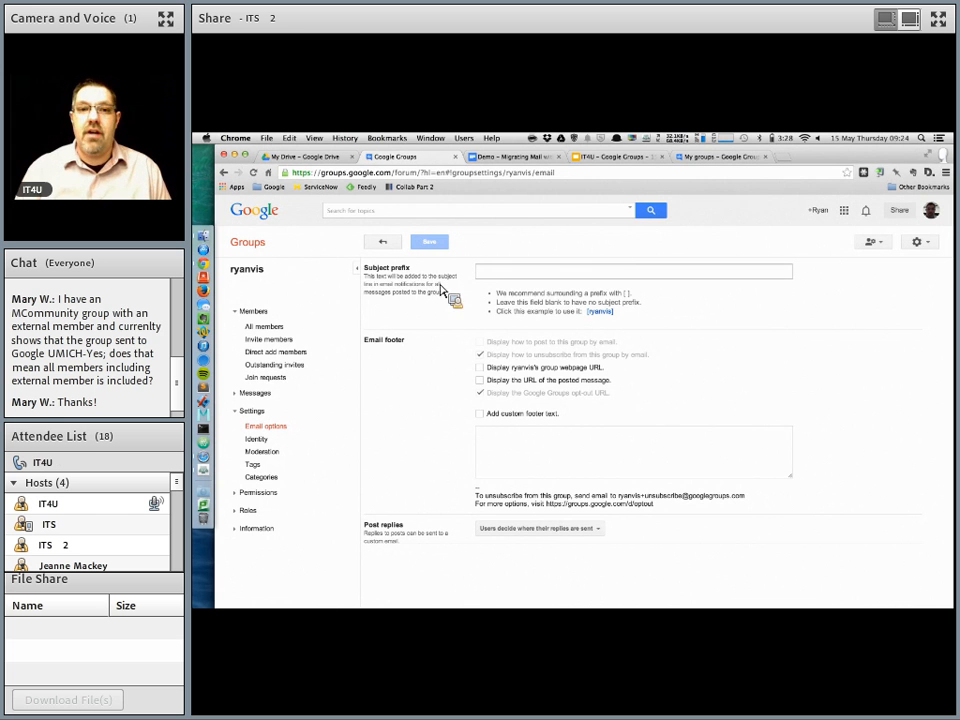
{"action": "left_click", "coordinate": [490, 276]}
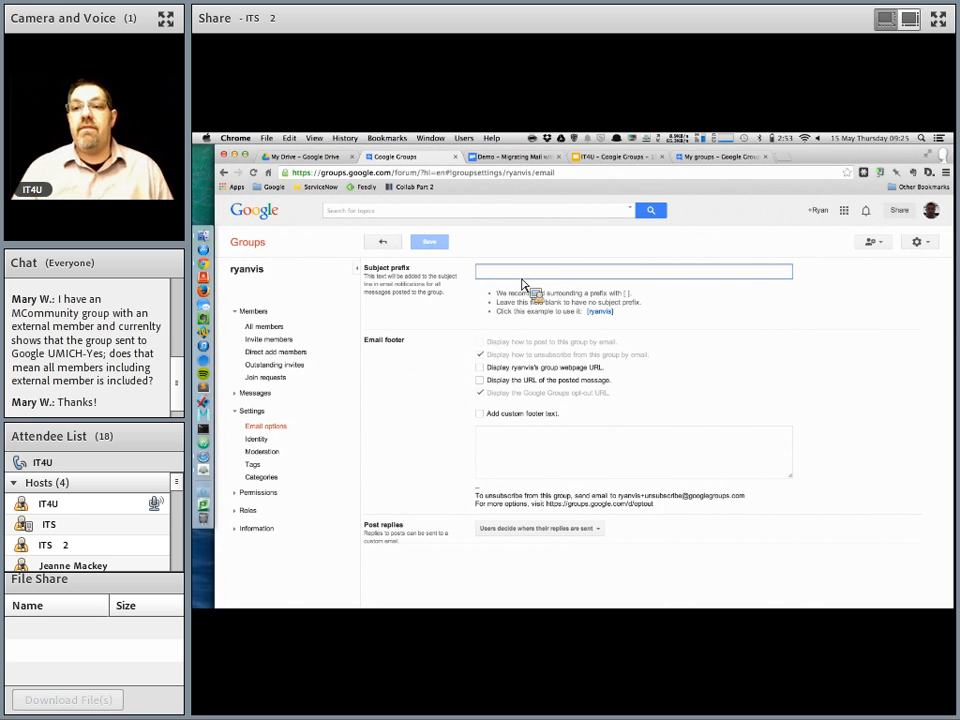
{"action": "type", "text": "["}
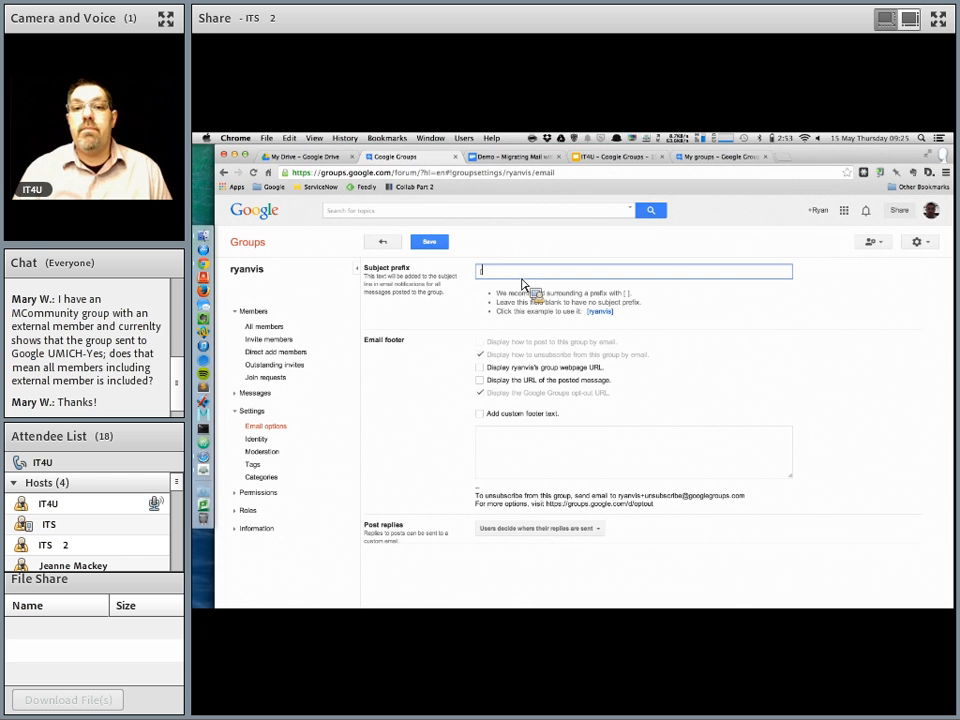
{"action": "type", "text": "ryan"}
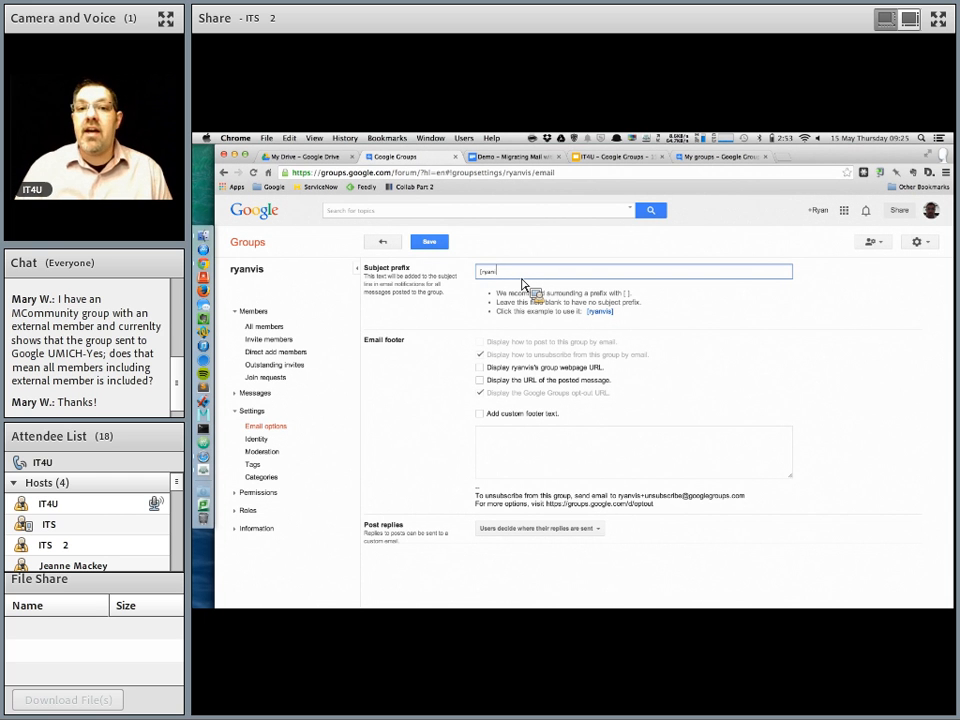
{"action": "type", "text": "vis"}
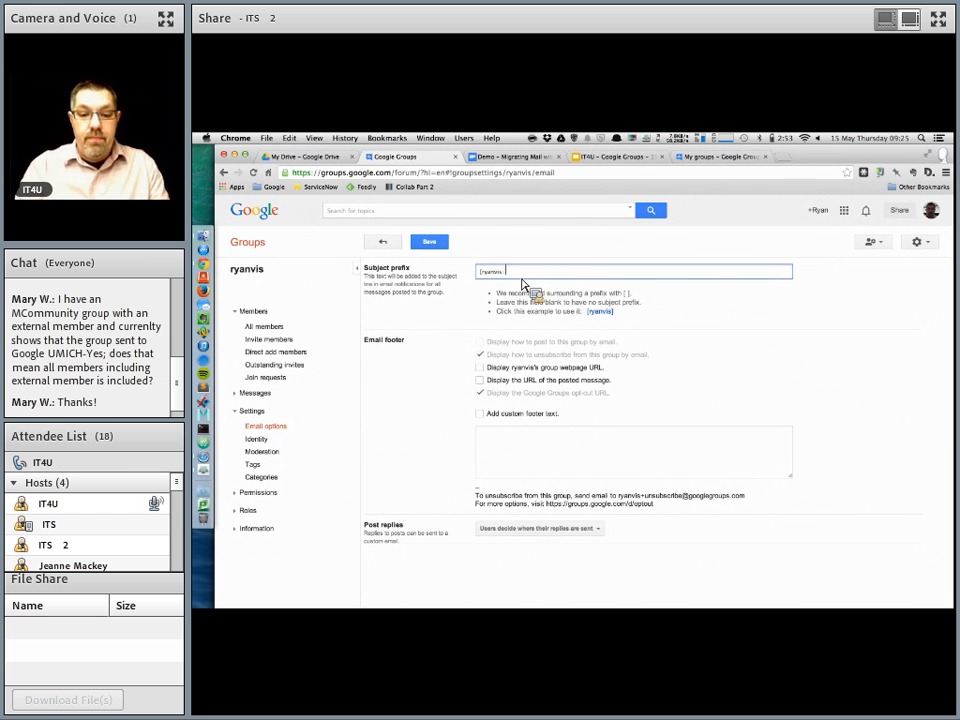
{"action": "type", "text": "]"}
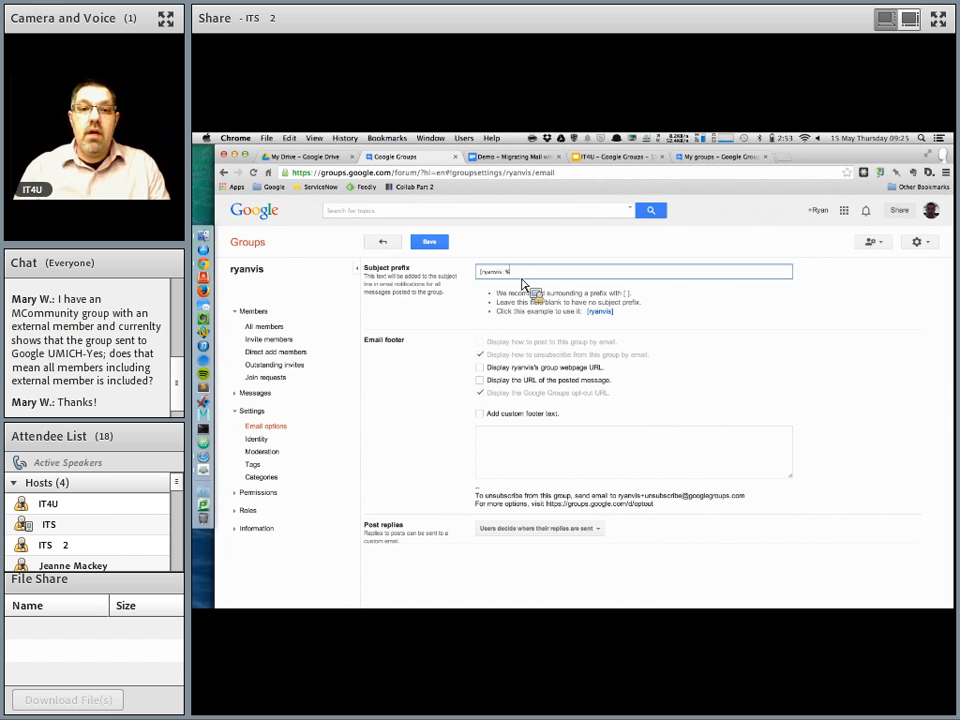
{"action": "type", "text": "d"}
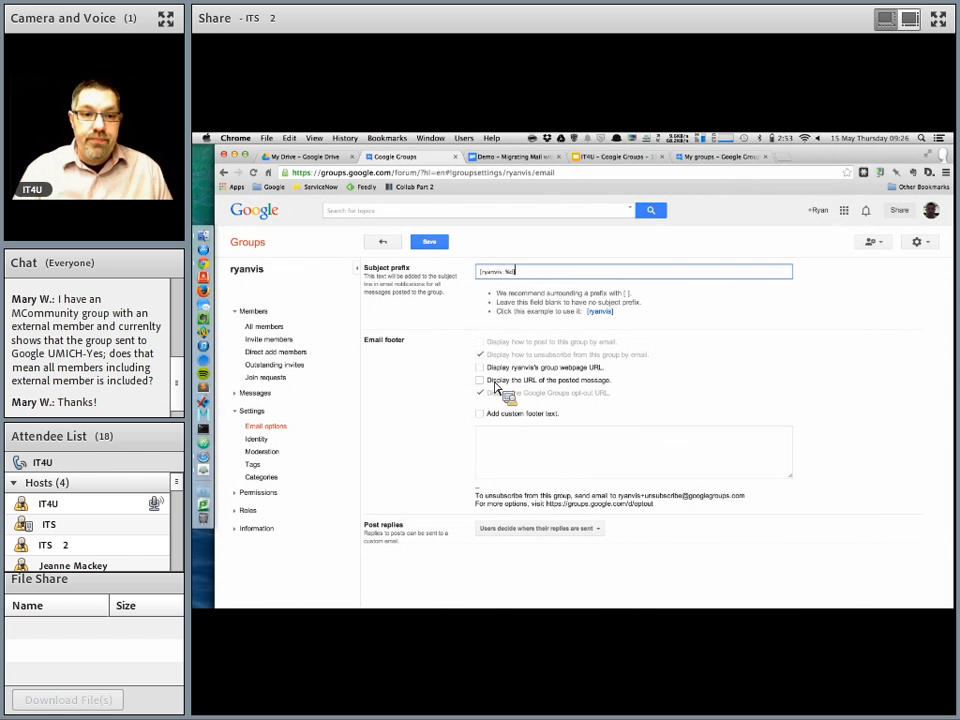
{"action": "left_click", "coordinate": [440, 248]}
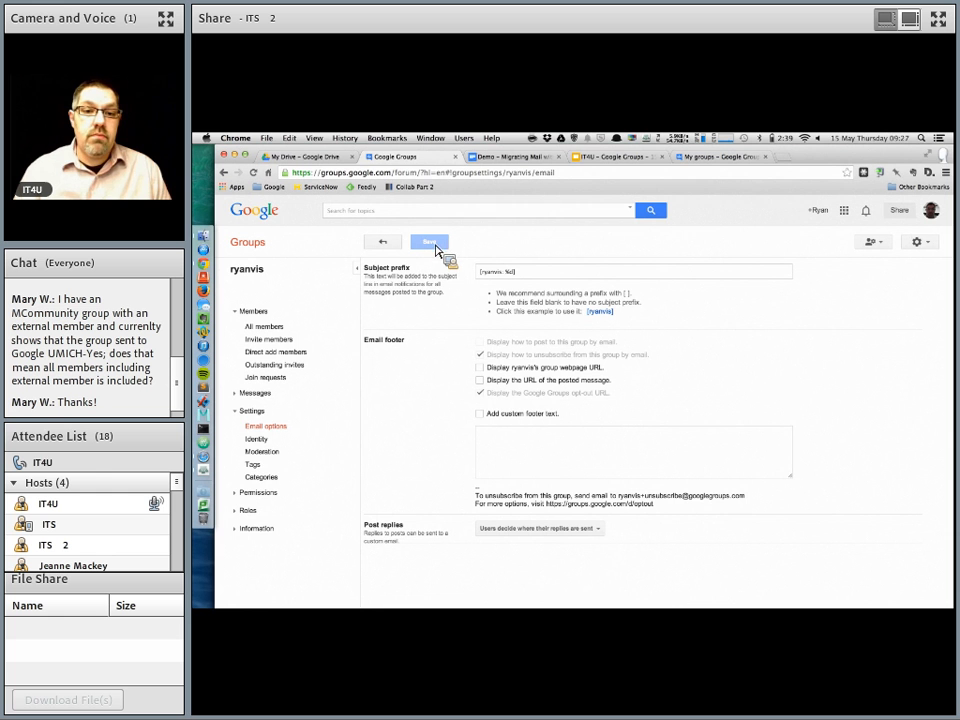
{"action": "left_click", "coordinate": [440, 244]}
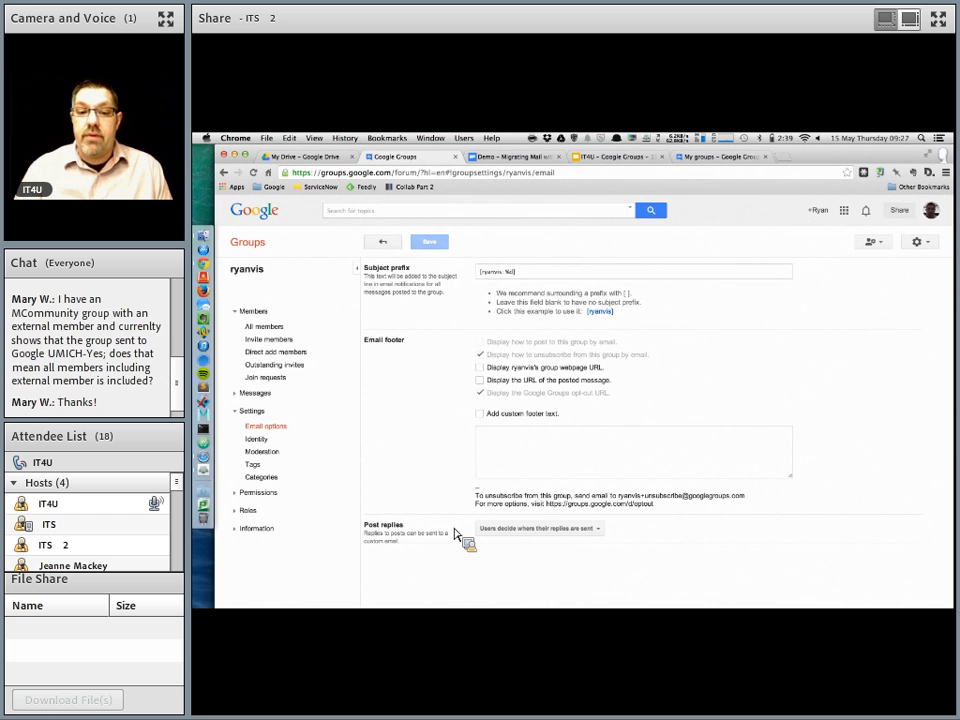
Step: Review the group's basic permissions, including the audience options for viewing topics, and save
{"action": "left_click", "coordinate": [262, 493]}
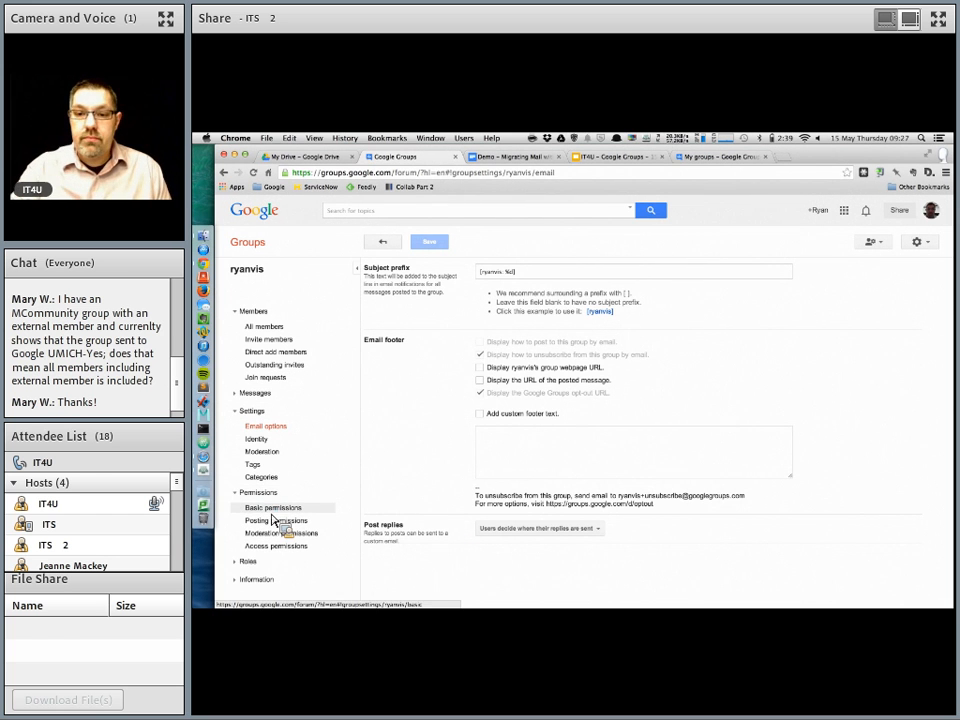
{"action": "left_click", "coordinate": [272, 510]}
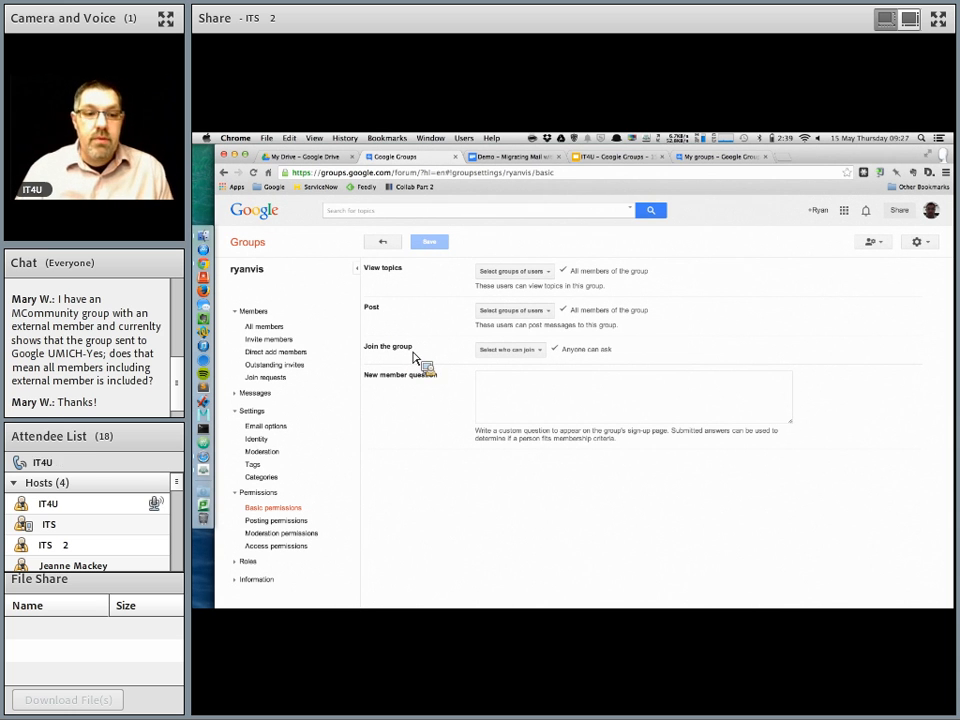
{"action": "left_click", "coordinate": [518, 272]}
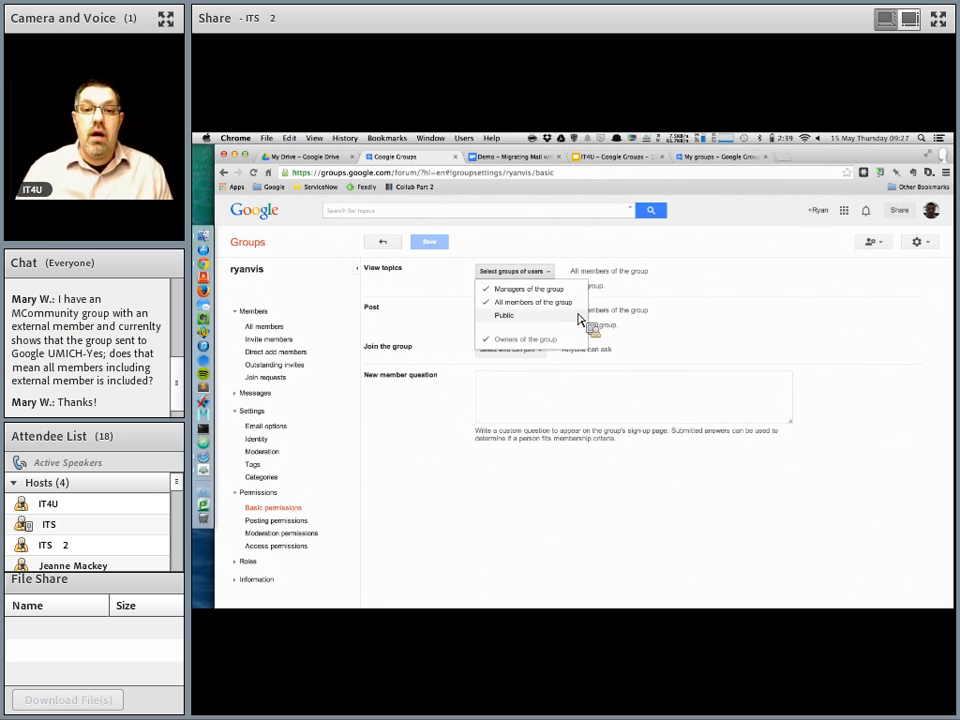
{"action": "left_click", "coordinate": [445, 315]}
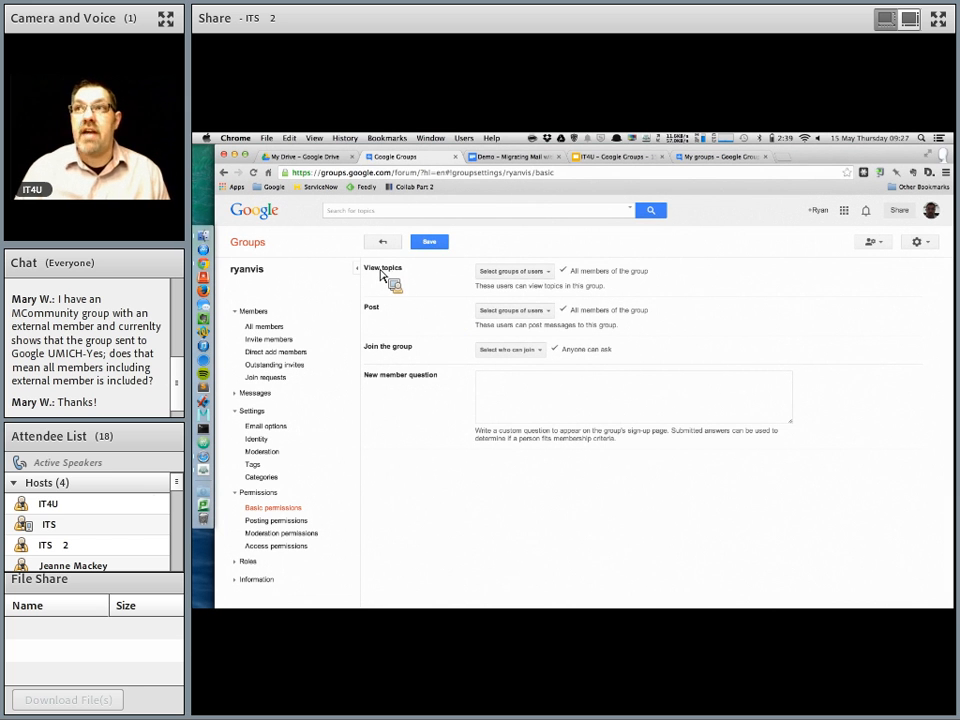
{"action": "left_click", "coordinate": [507, 272]}
{"action": "left_click", "coordinate": [530, 321]}
{"action": "left_click", "coordinate": [530, 321]}
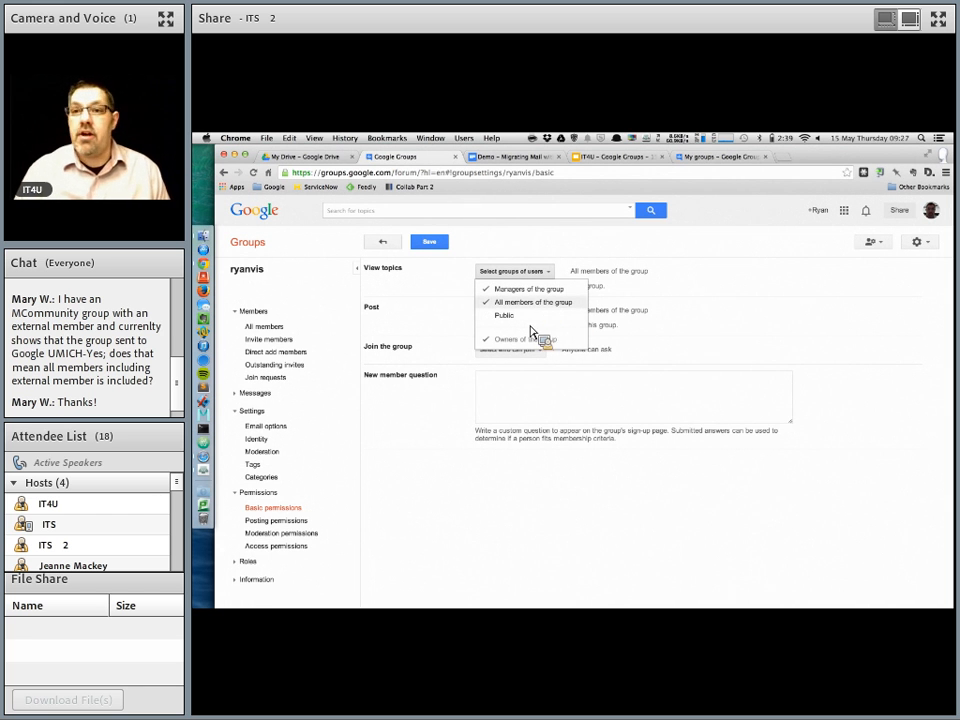
{"action": "left_click", "coordinate": [626, 297]}
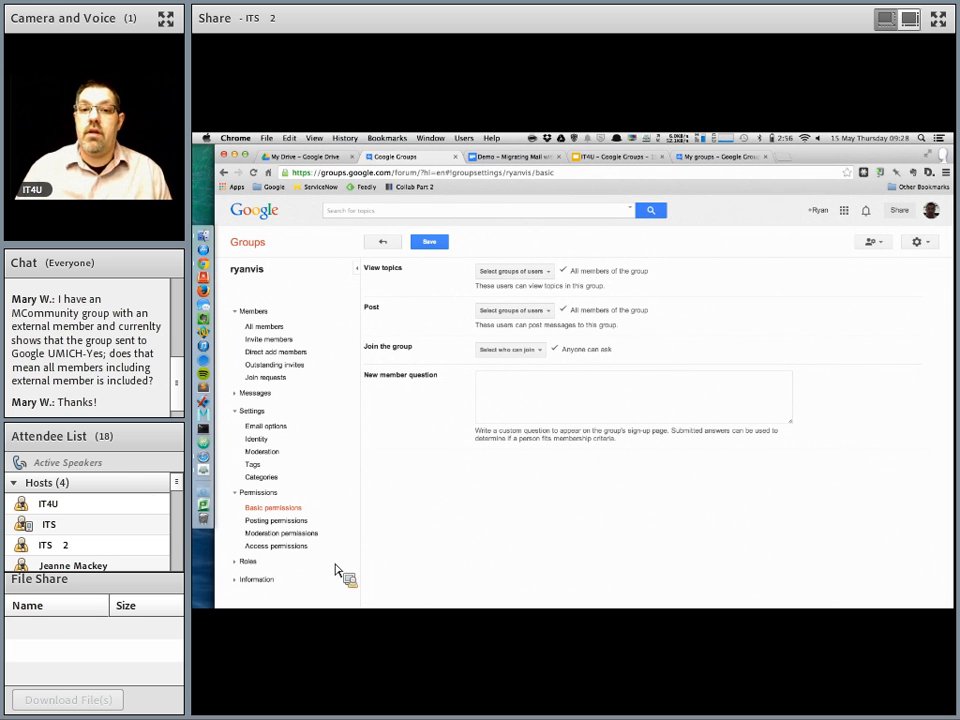
{"action": "left_click", "coordinate": [441, 242]}
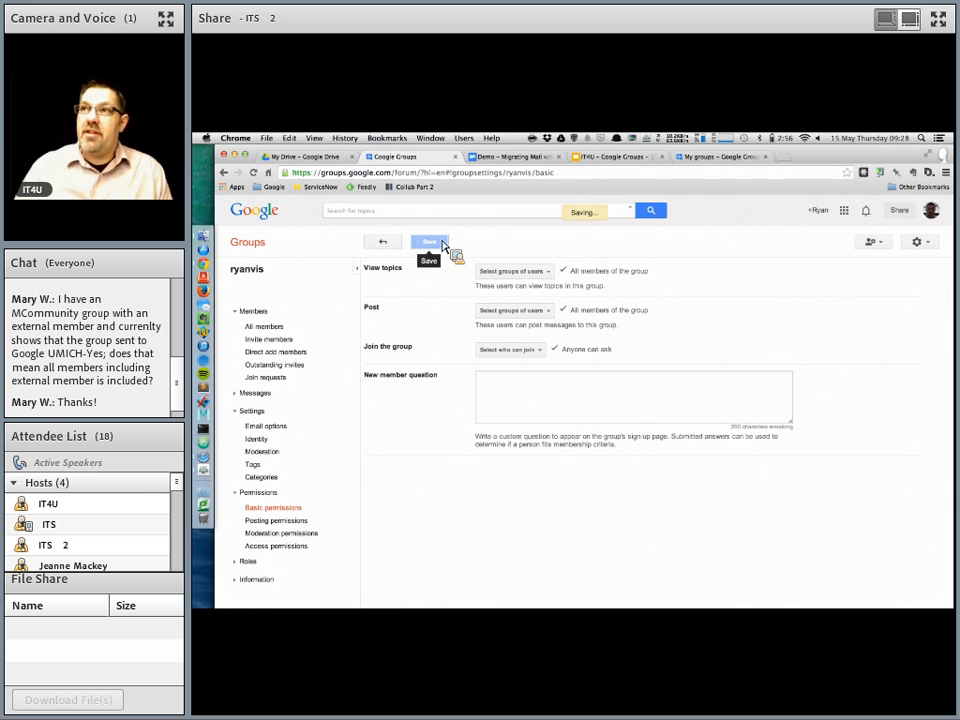
Step: Allow all members of the group to view the member list in the access permissions and save
{"action": "left_click", "coordinate": [298, 537]}
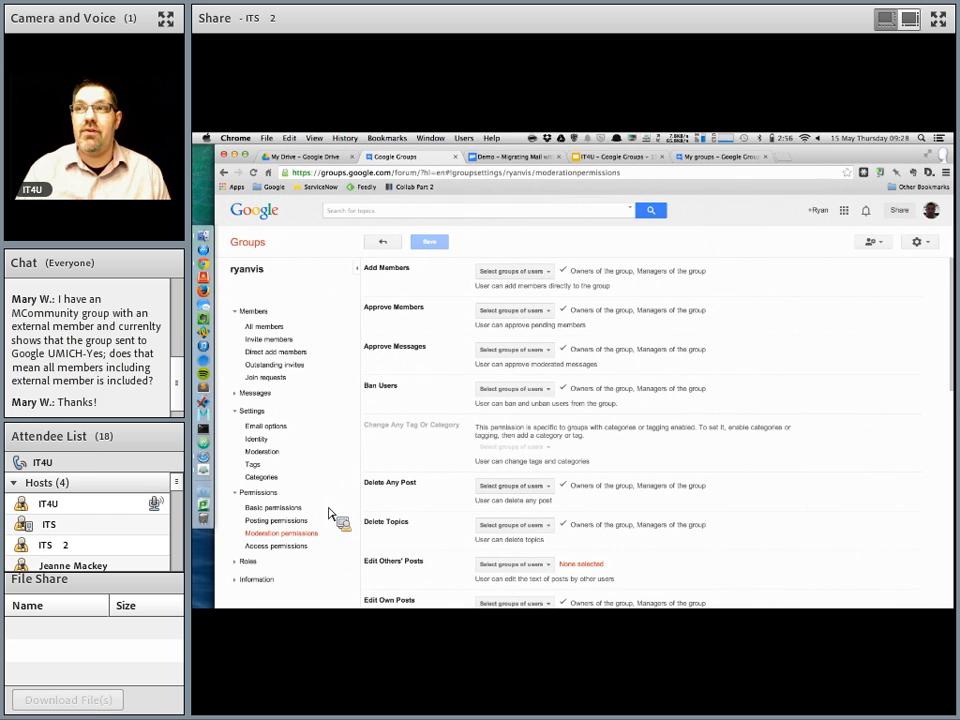
{"action": "left_click", "coordinate": [280, 550]}
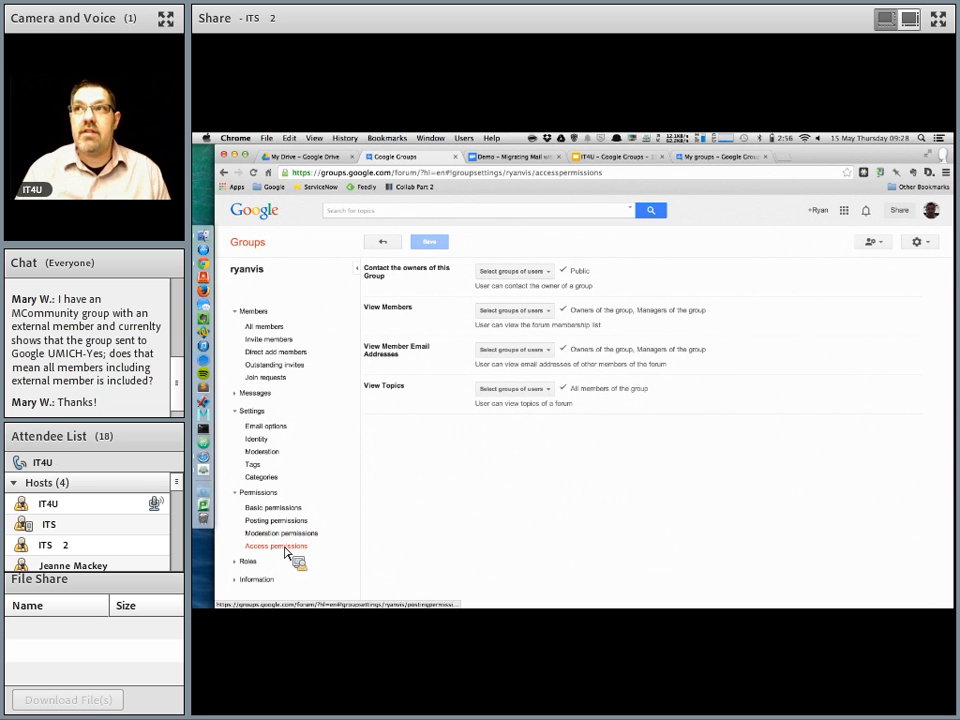
{"action": "left_click", "coordinate": [515, 311]}
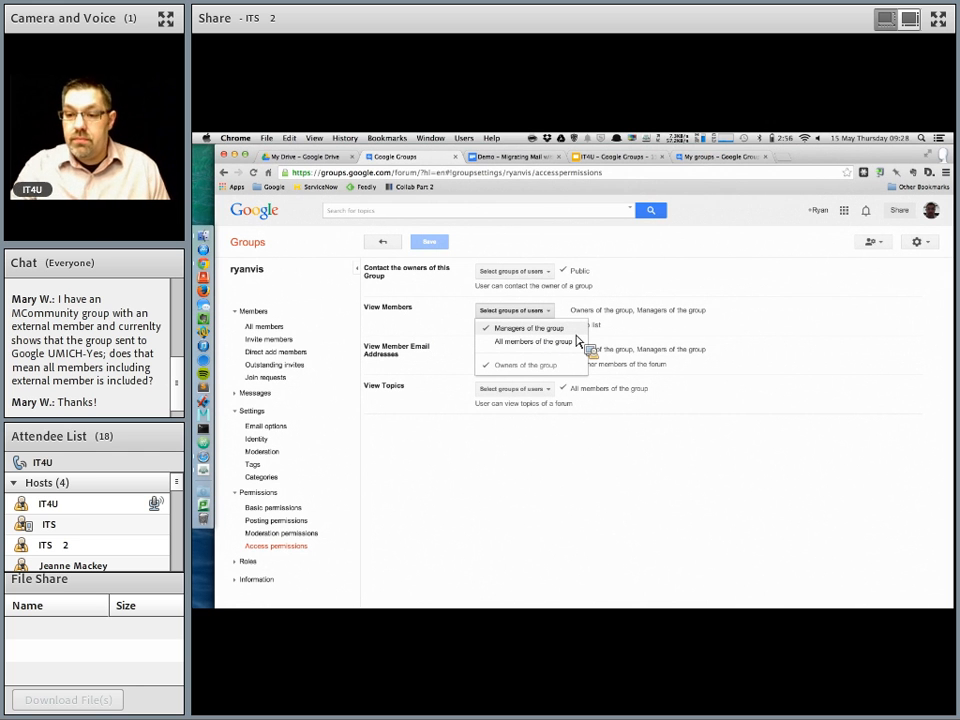
{"action": "left_click", "coordinate": [422, 333]}
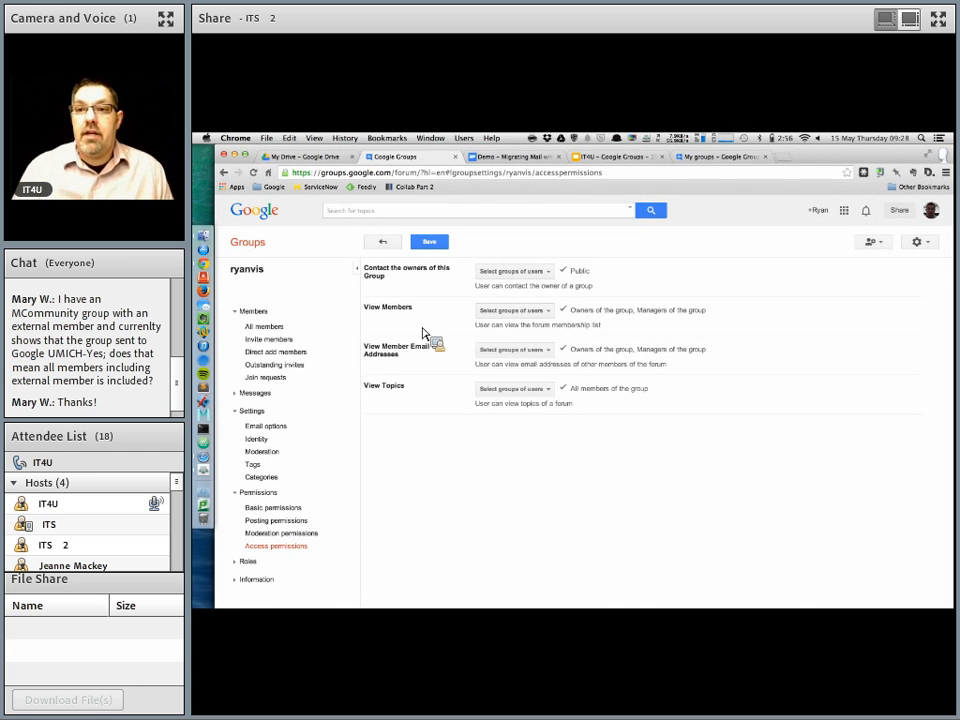
{"action": "left_click", "coordinate": [546, 311]}
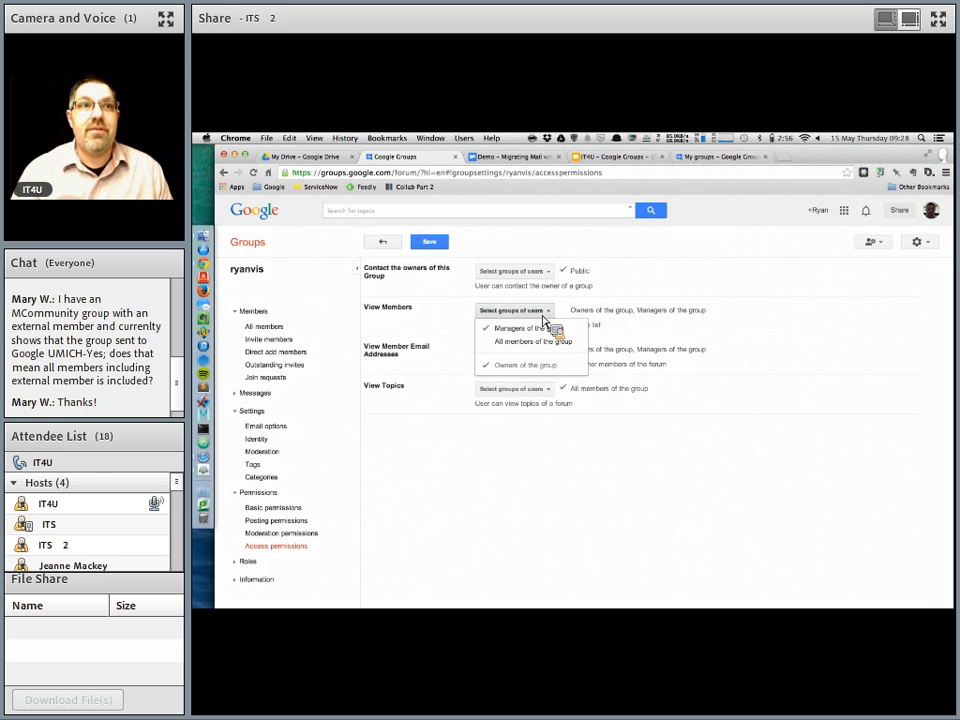
{"action": "left_click", "coordinate": [672, 378]}
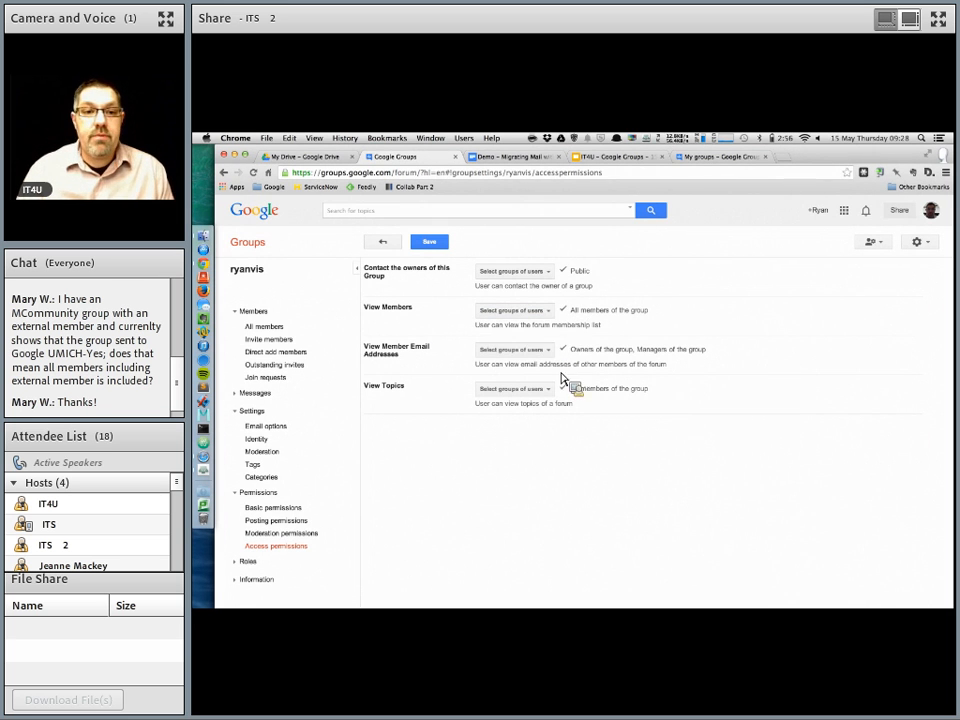
{"action": "left_click", "coordinate": [435, 243]}
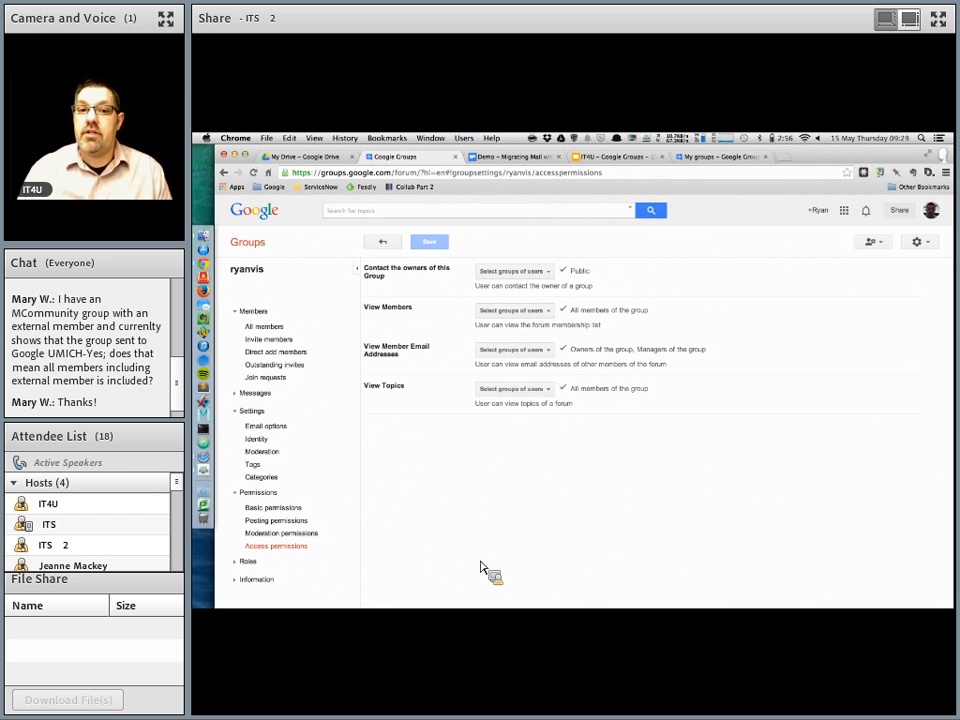
Step: Check the options for who may contact the owners of the group
{"action": "left_click", "coordinate": [517, 279]}
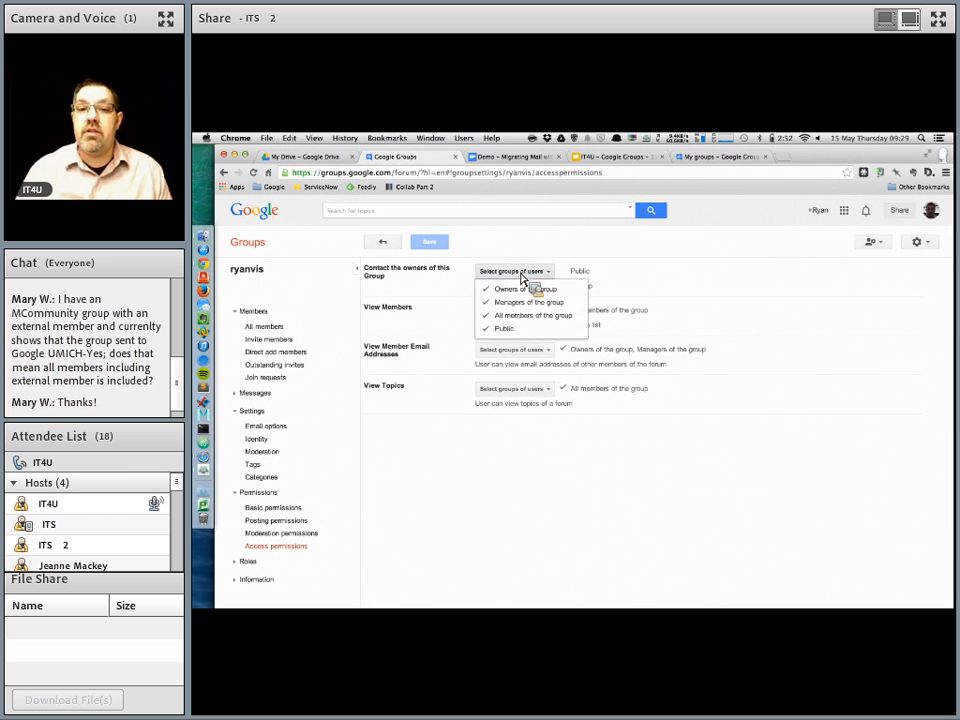
{"action": "left_click", "coordinate": [490, 287]}
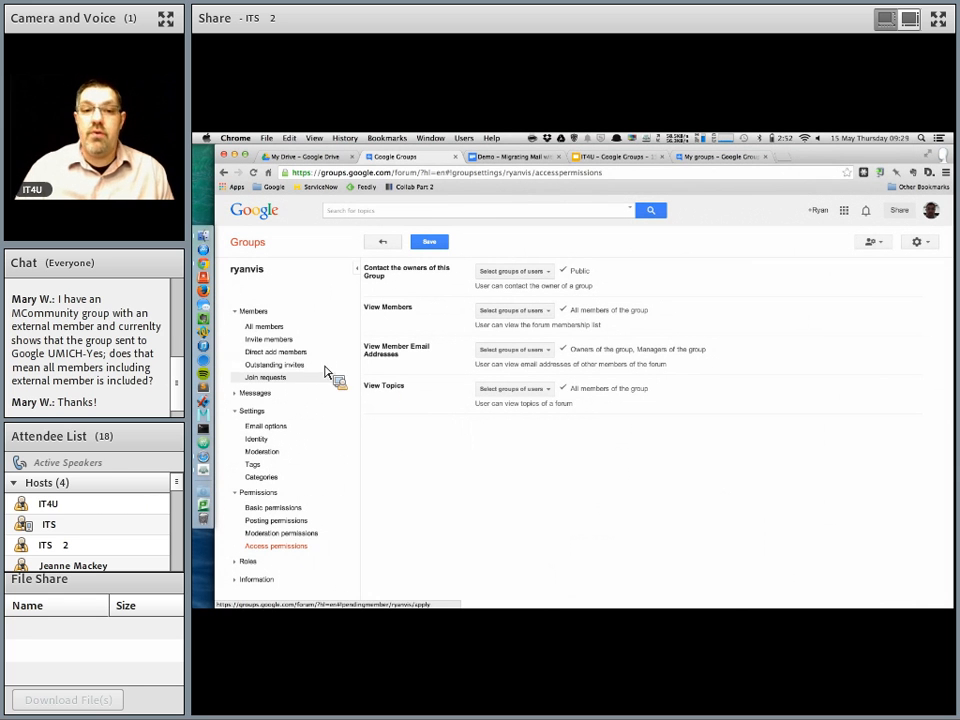
Step: Open the Invite members page and place the cursor in the invitation message box
{"action": "left_click", "coordinate": [285, 342]}
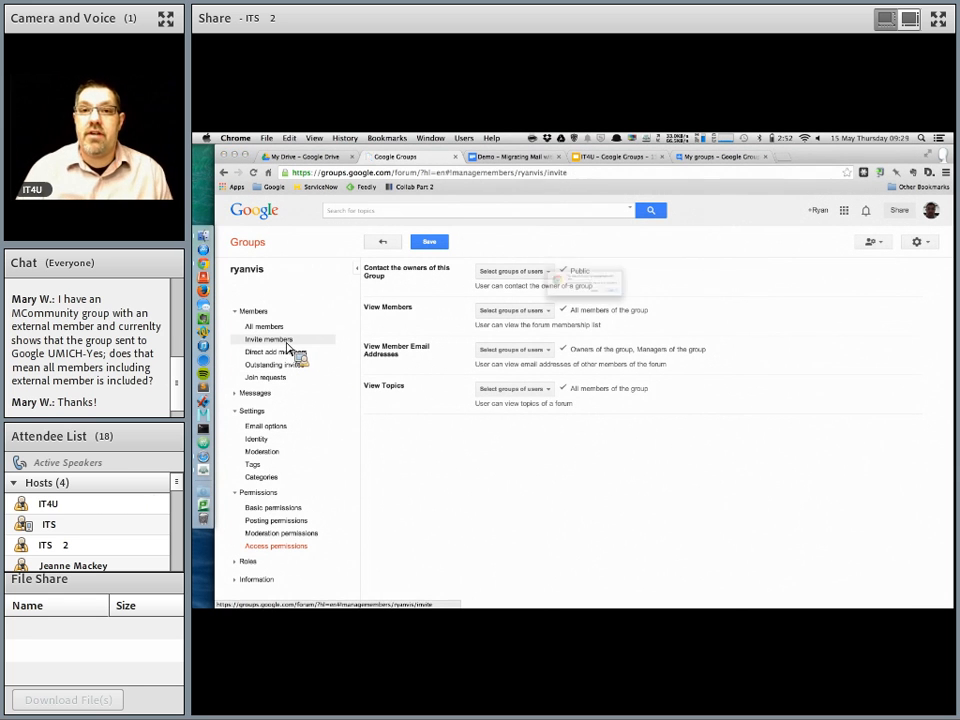
{"action": "left_click", "coordinate": [663, 307]}
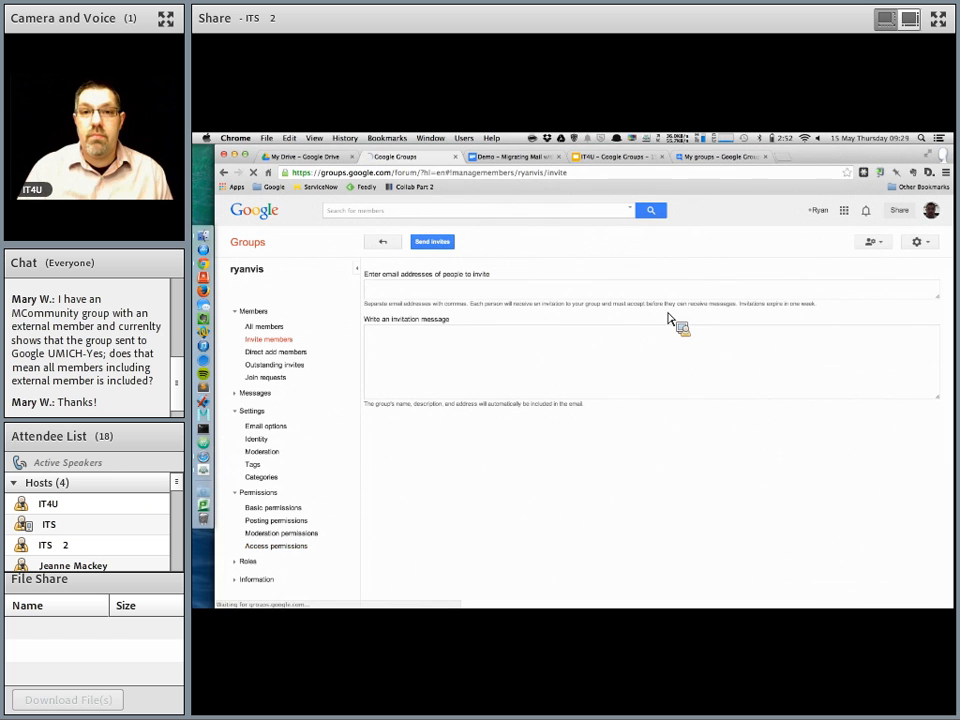
{"action": "left_click", "coordinate": [428, 317]}
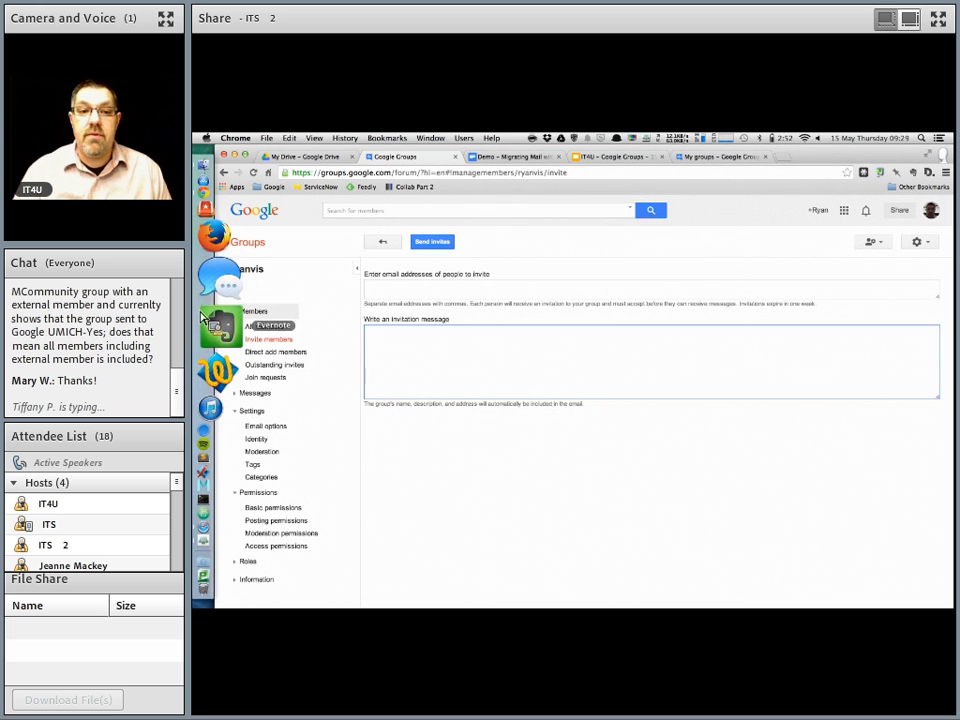
{"action": "left_click", "coordinate": [220, 478]}
{"action": "left_click", "coordinate": [606, 407]}
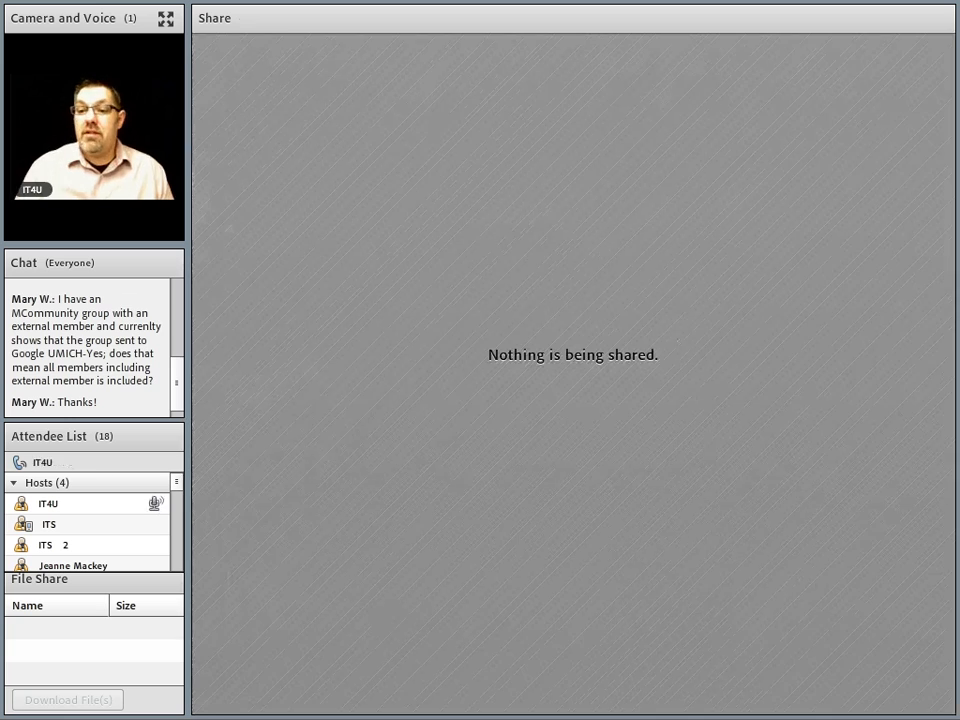